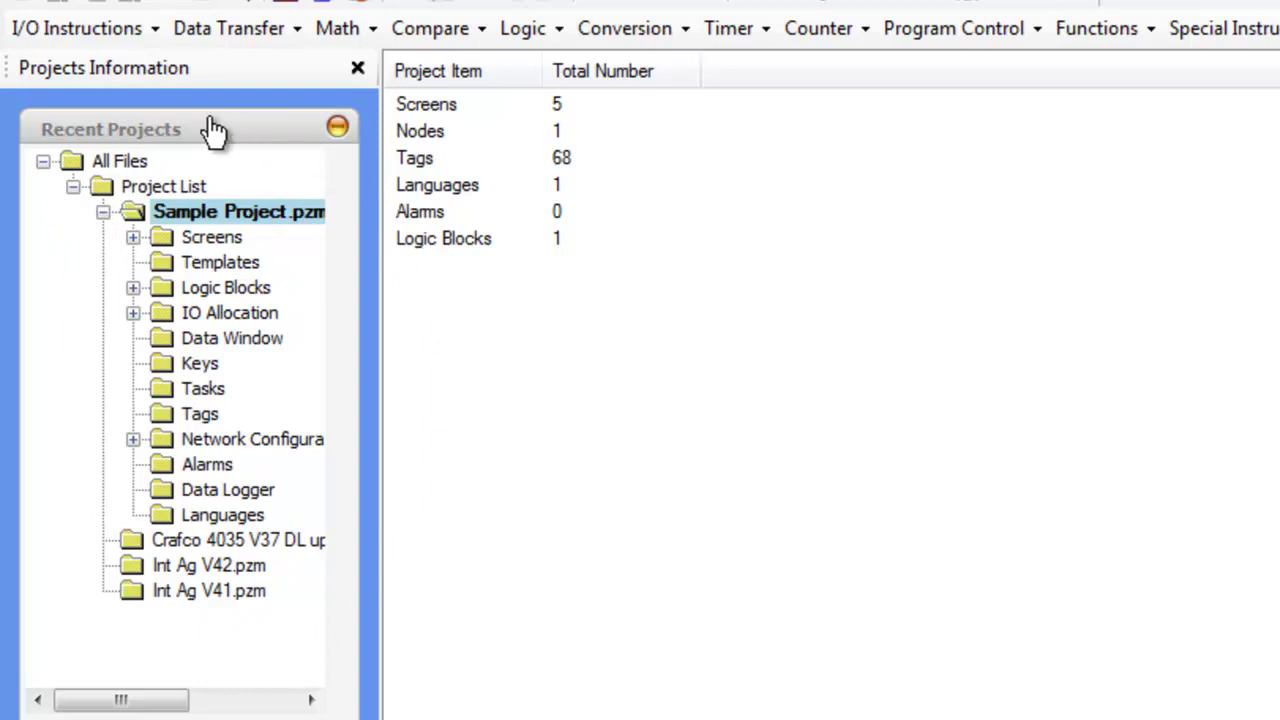
Step: Open Screen1 and review its key settings and screen tasks, then view the empty Templates list
click(135, 239)
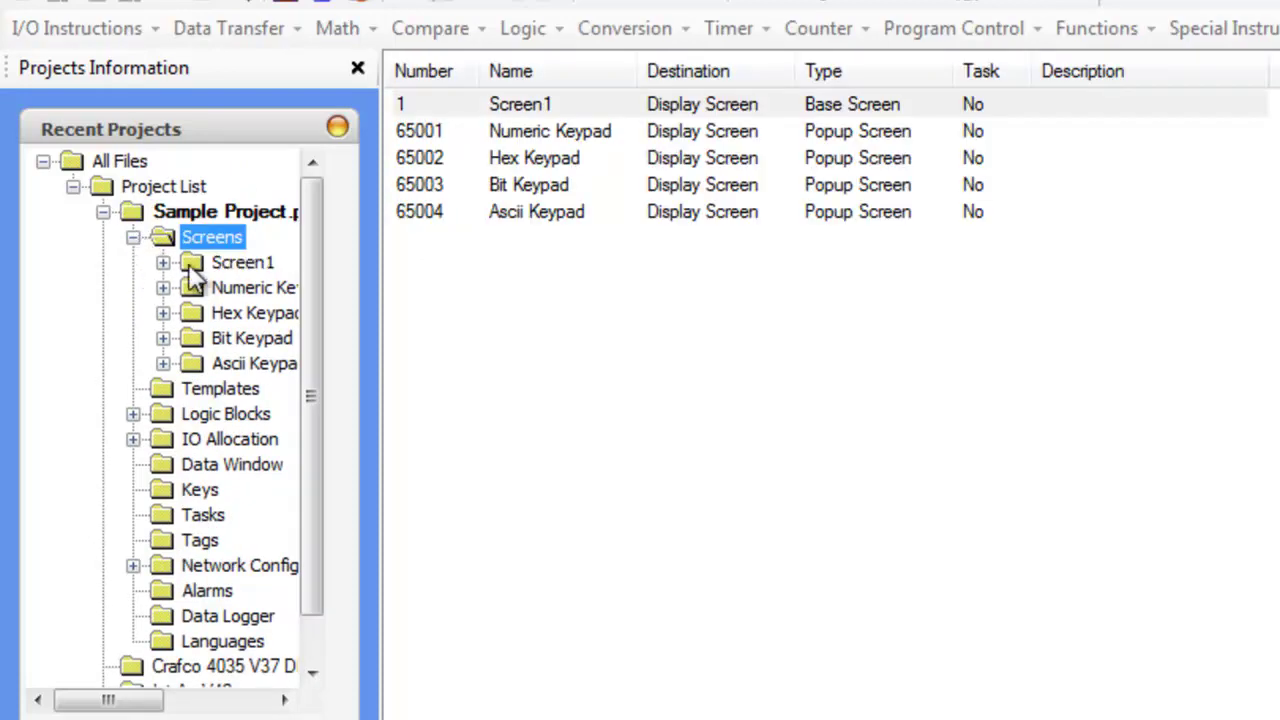
double_click(227, 266)
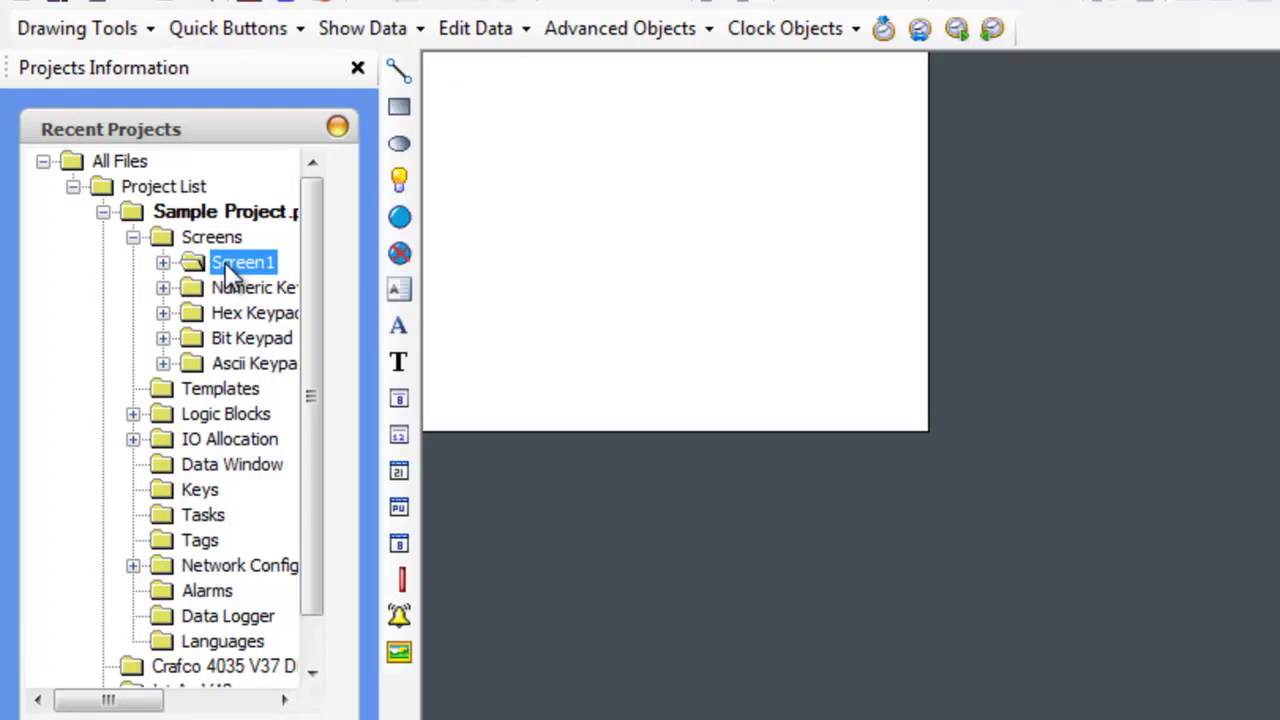
click(163, 263)
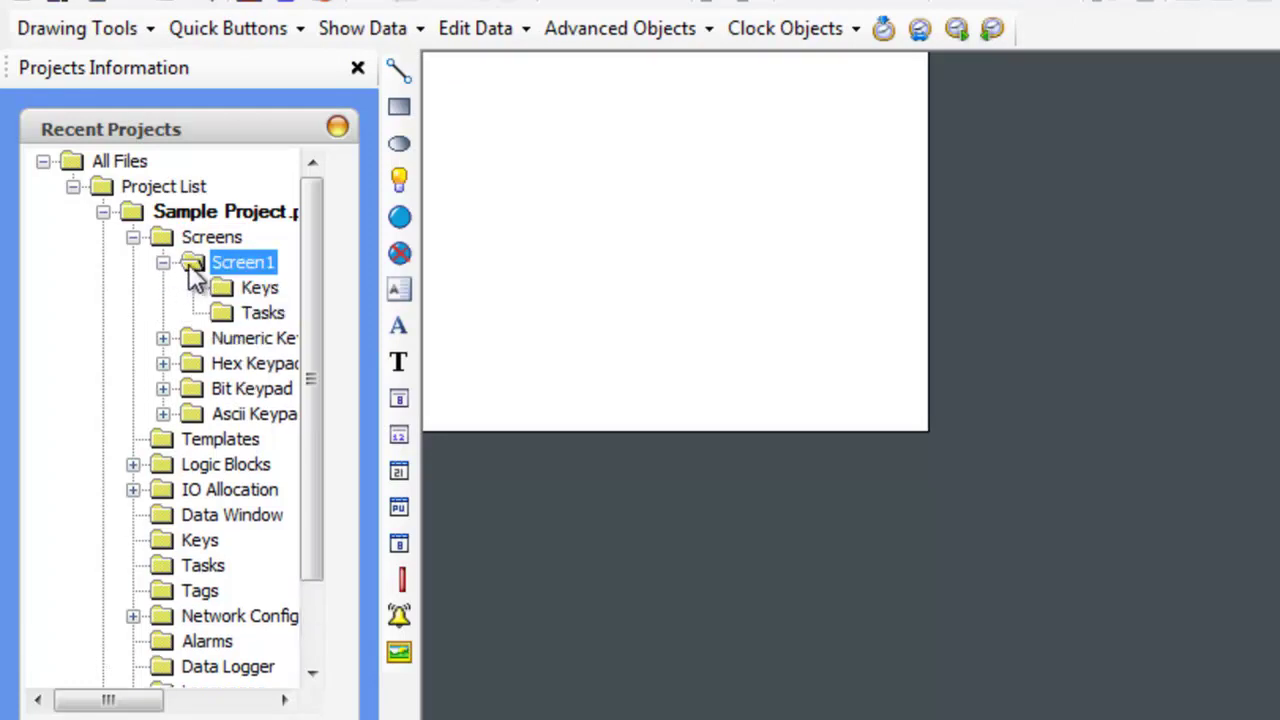
click(259, 293)
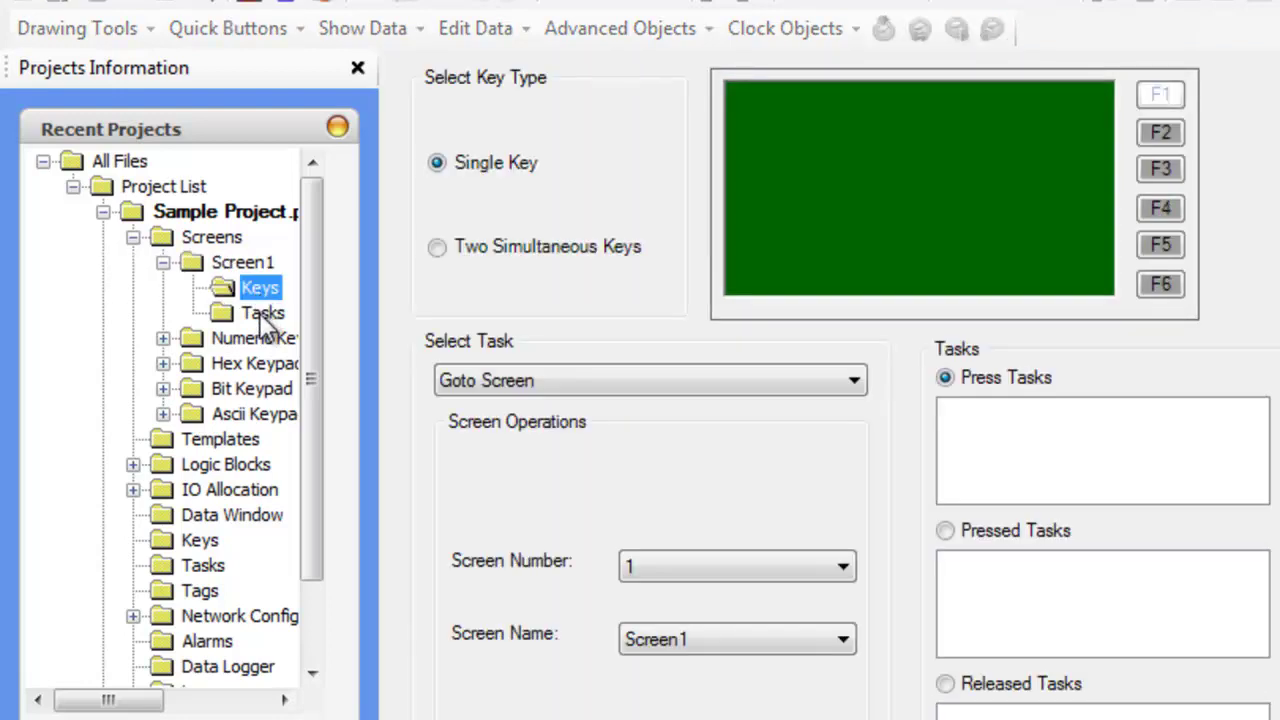
click(263, 315)
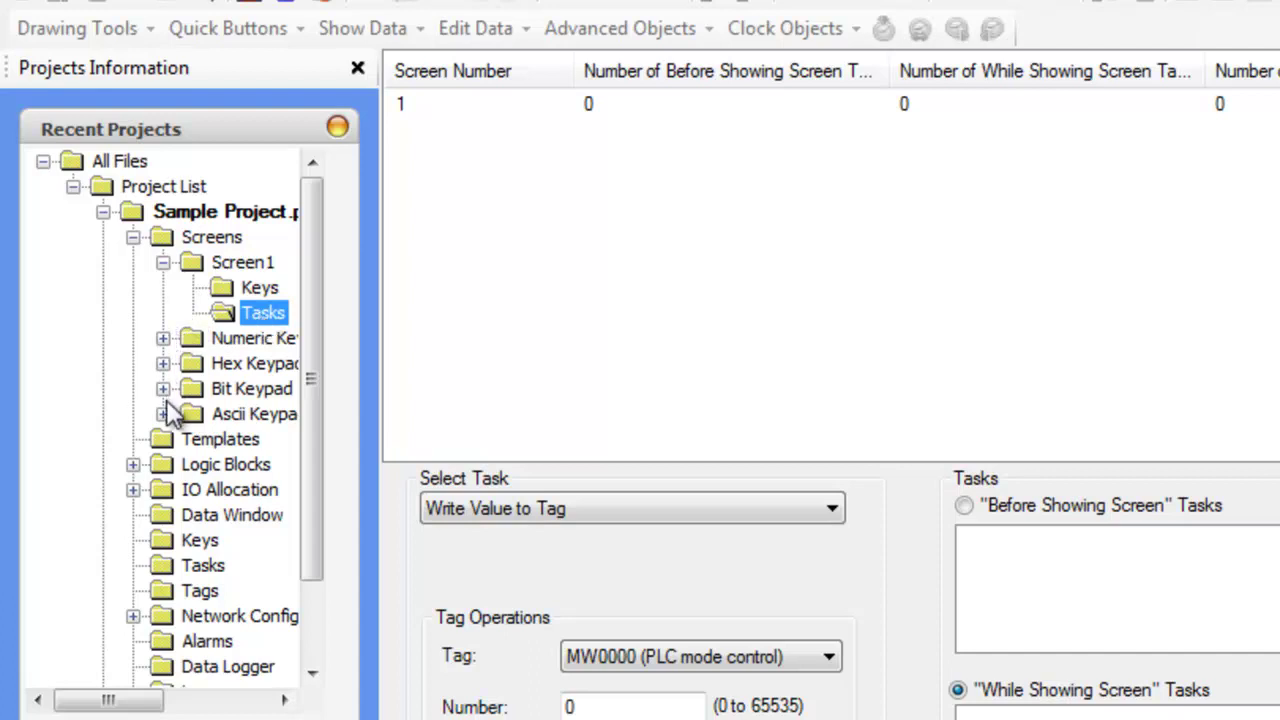
click(212, 439)
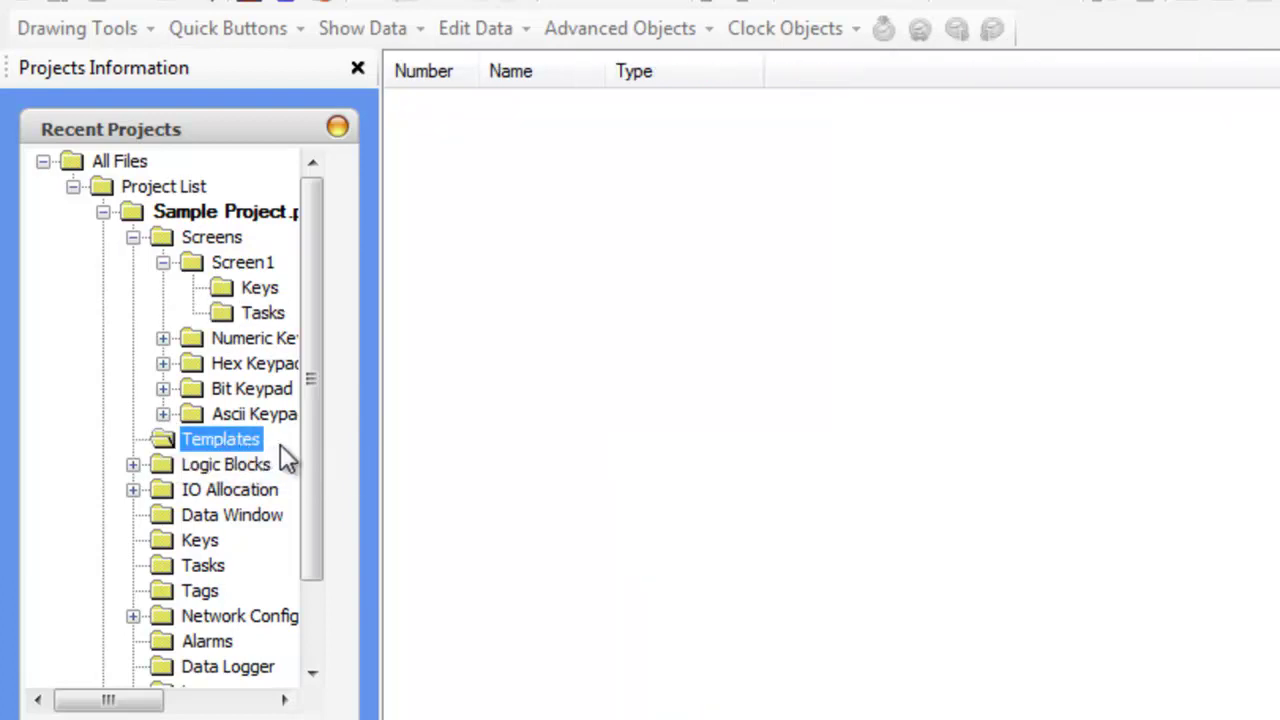
Step: Check the Power Up logic blocks, then open Main's Block 1 ladder diagram
click(132, 466)
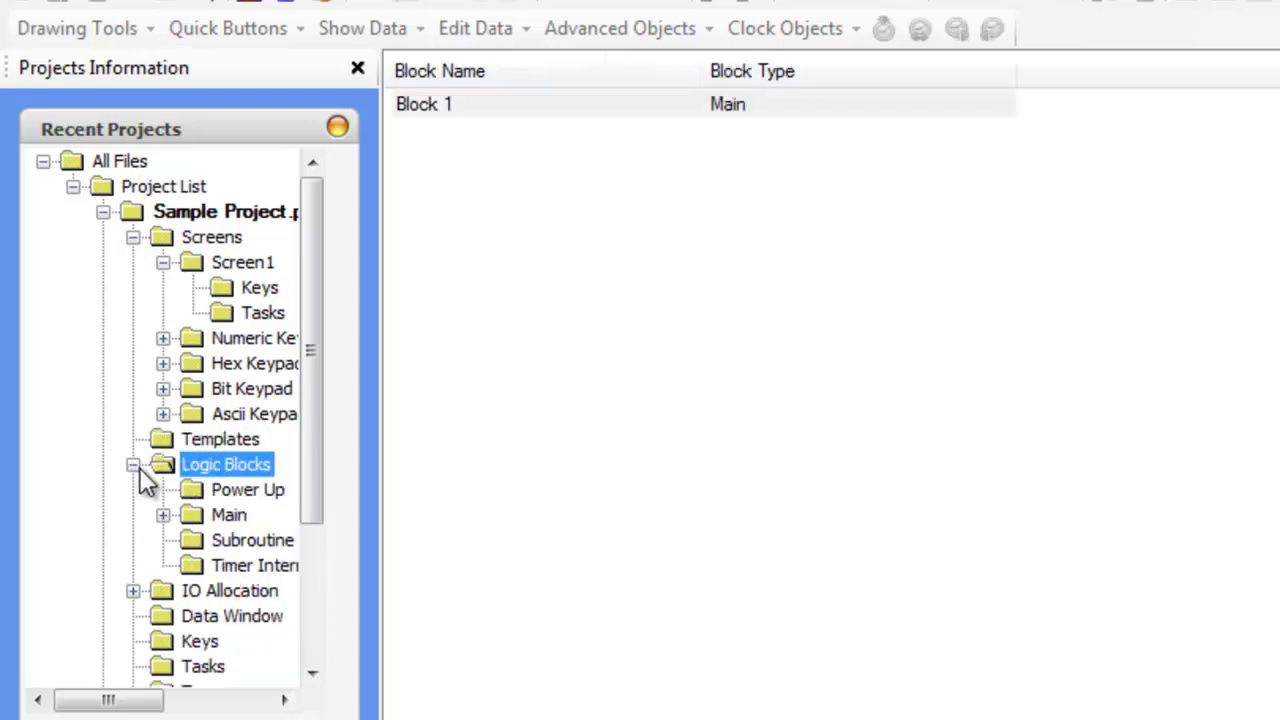
click(247, 490)
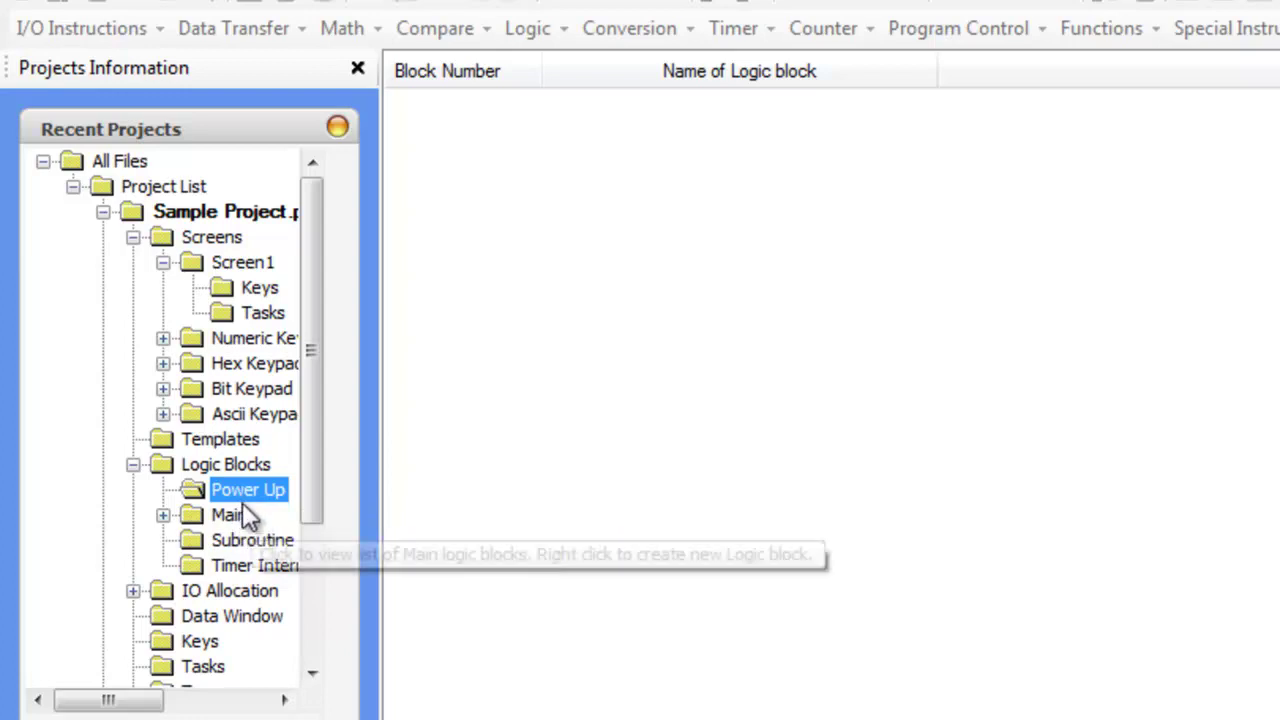
click(164, 516)
click(185, 518)
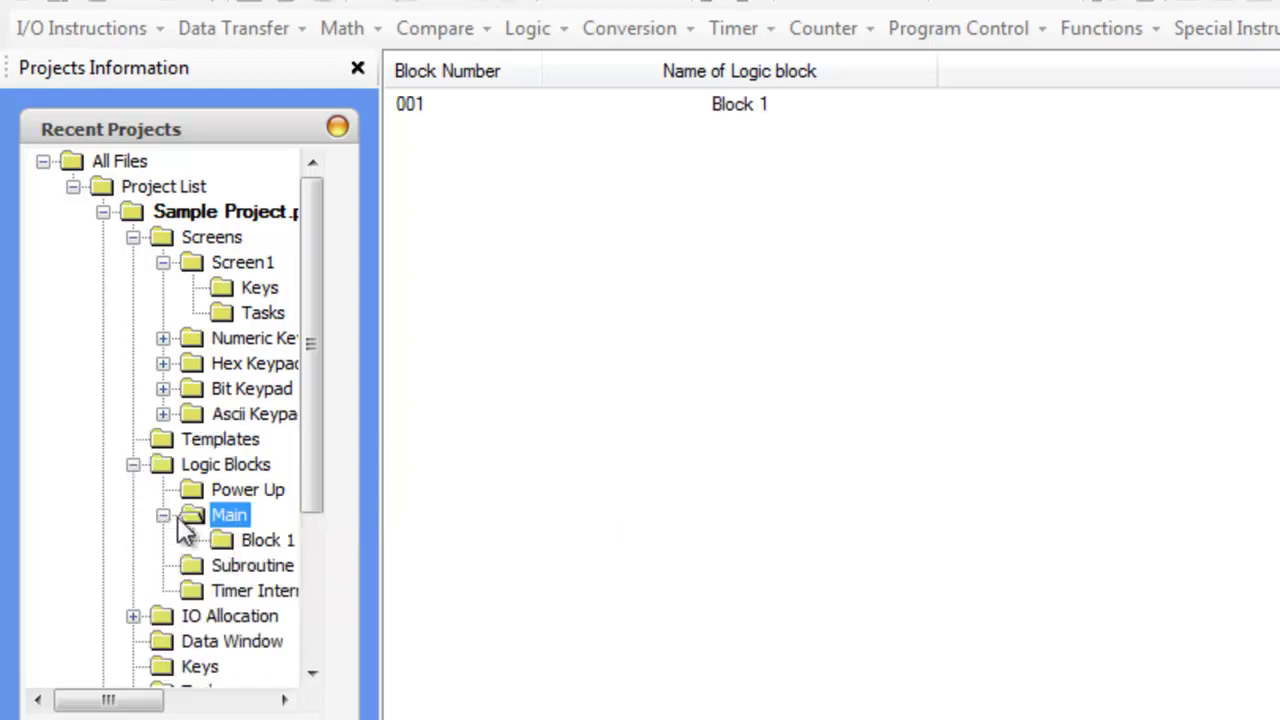
double_click(263, 542)
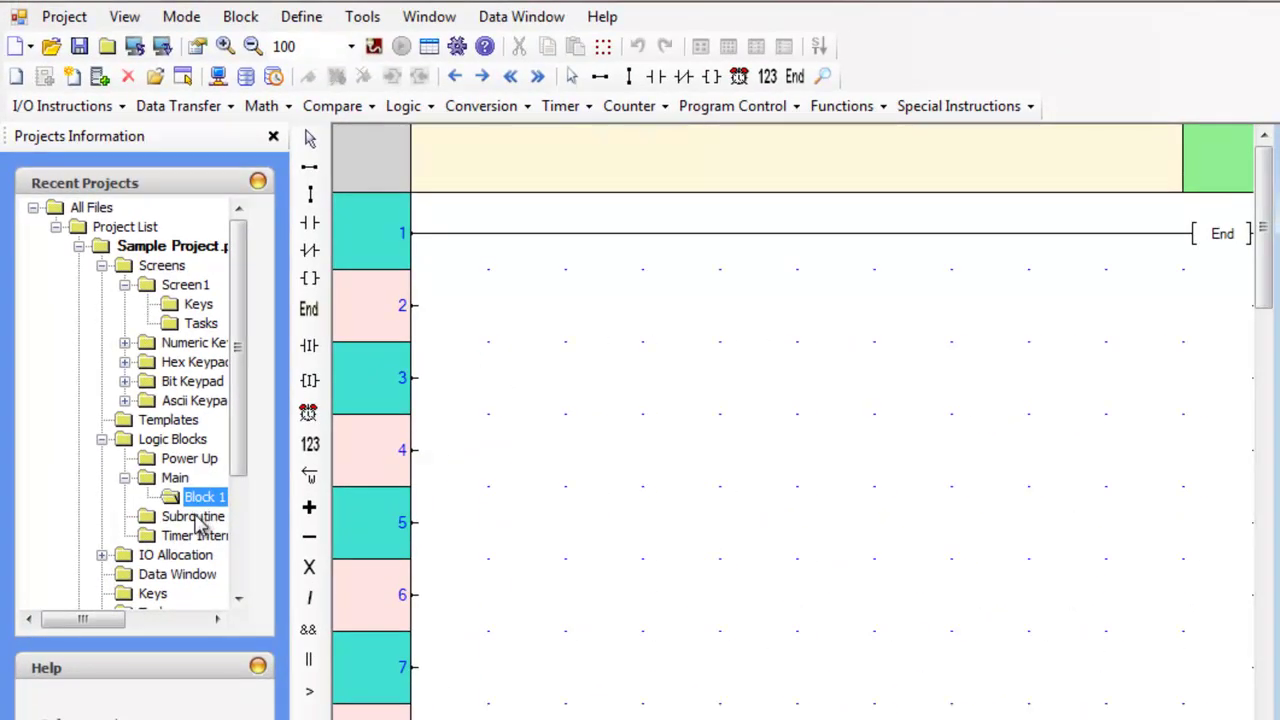
Step: View the Subroutine and the empty Timer Interrupt logic-block lists
click(197, 518)
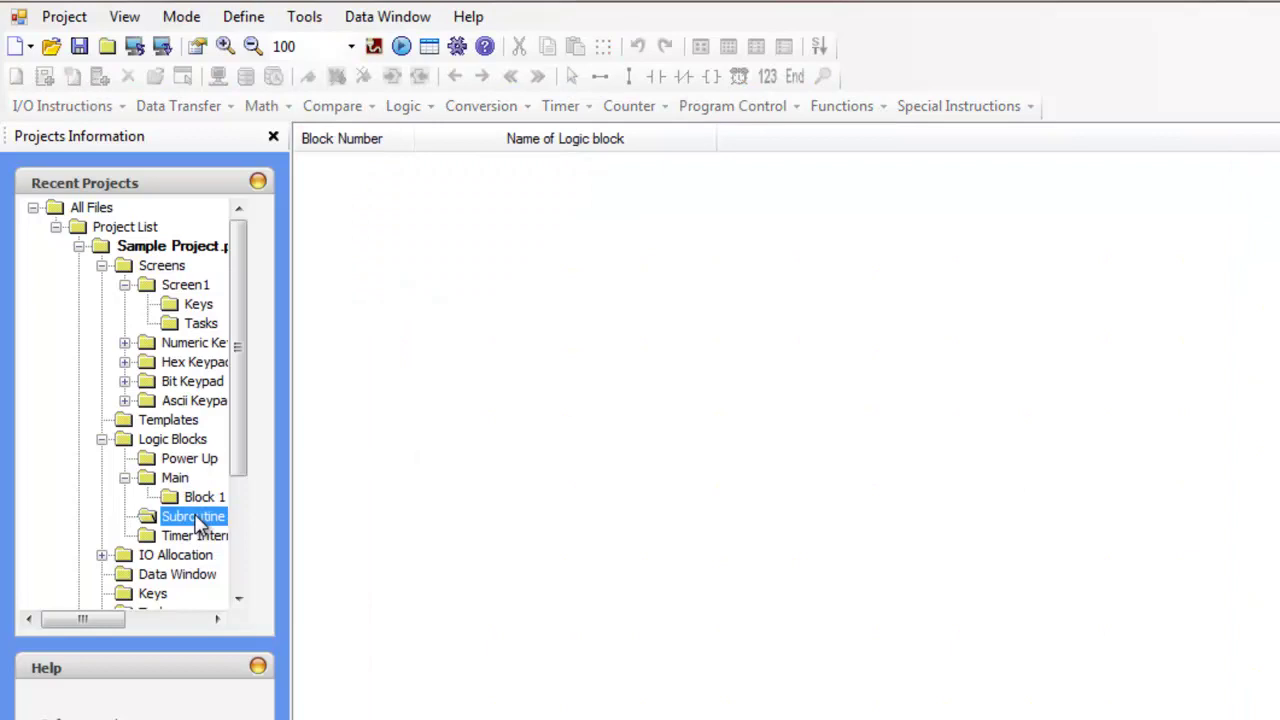
drag(245, 460, 245, 484)
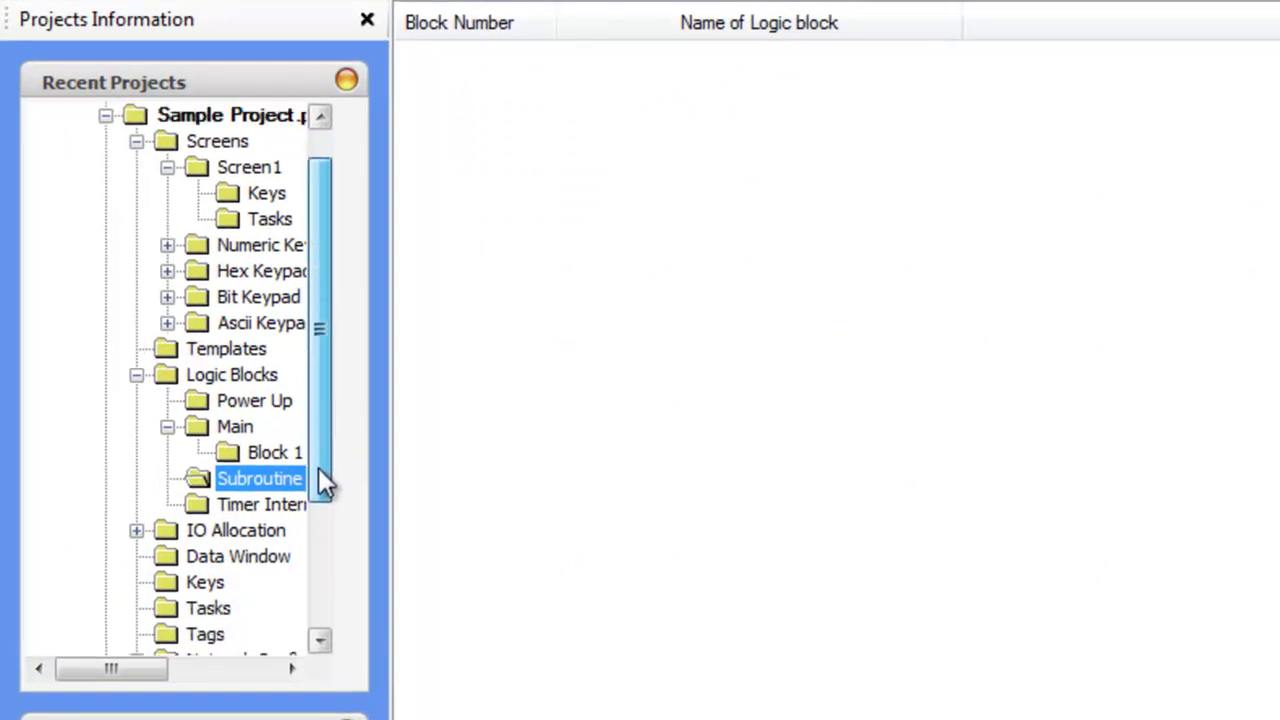
drag(325, 483, 323, 606)
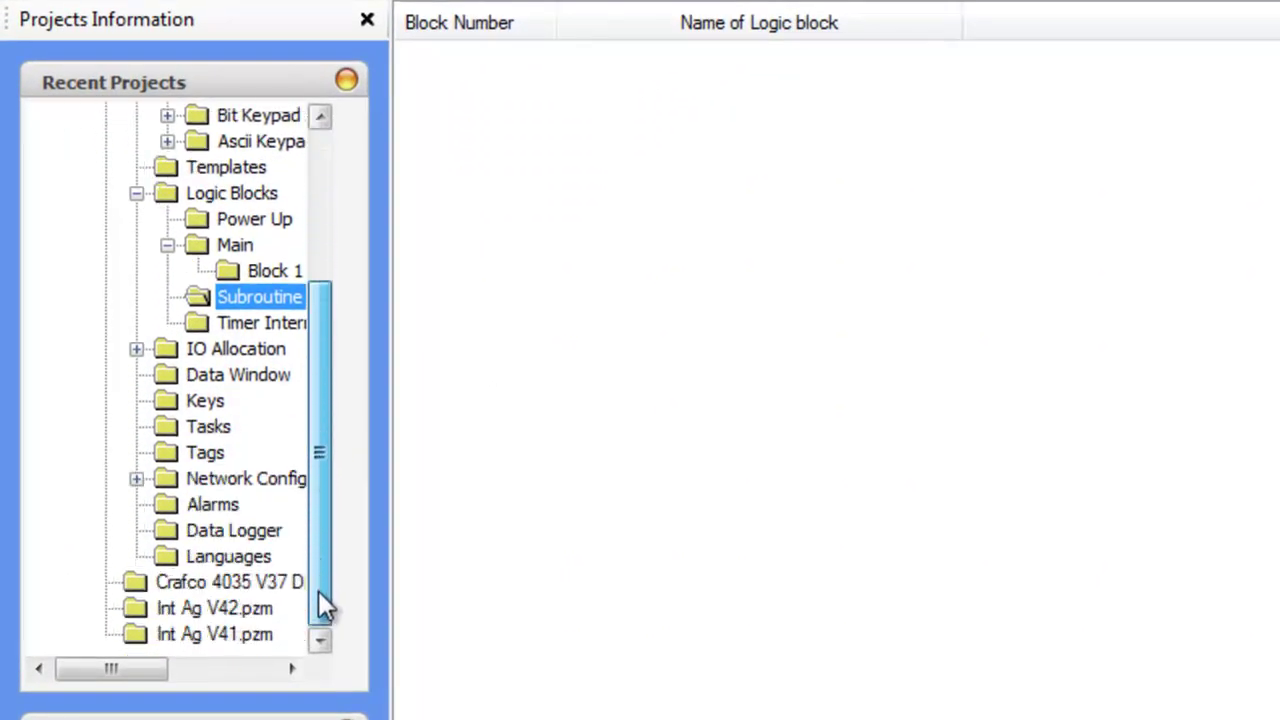
click(261, 324)
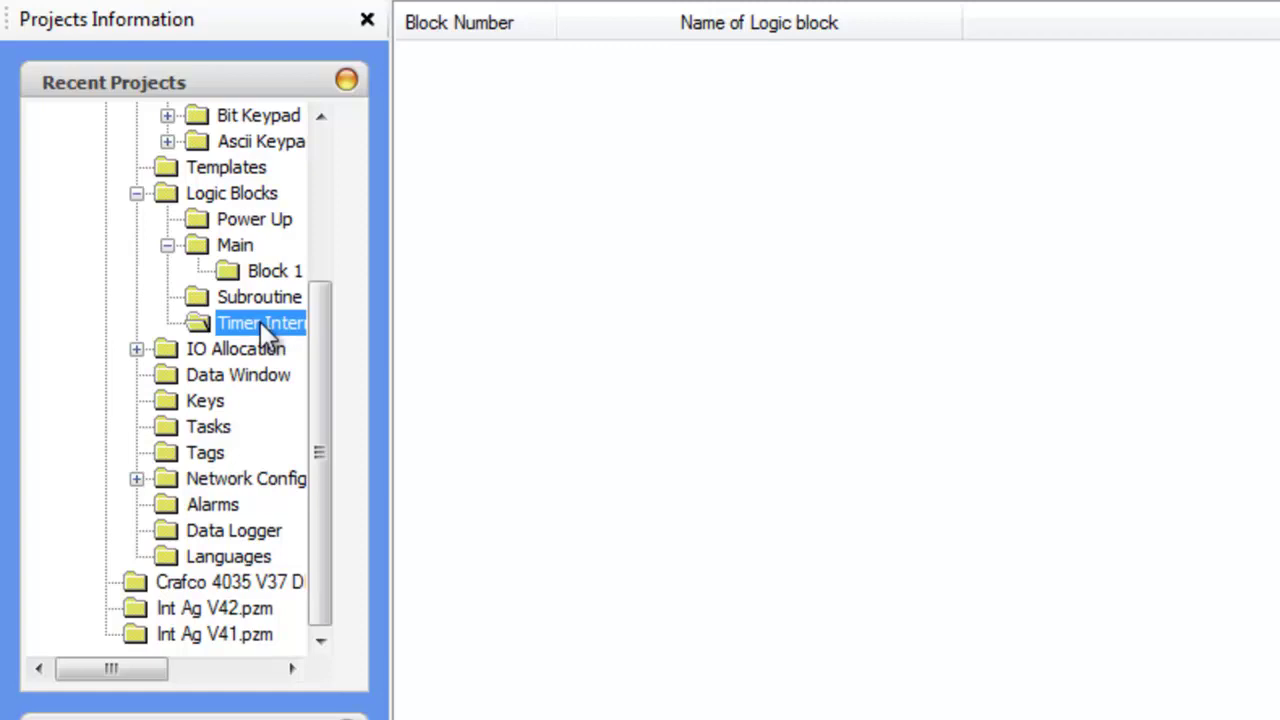
Step: Check IO allocation: base FP4035T-E at MW0000–MW0059, expansion Slot1–Slot3 Not Installed
click(138, 351)
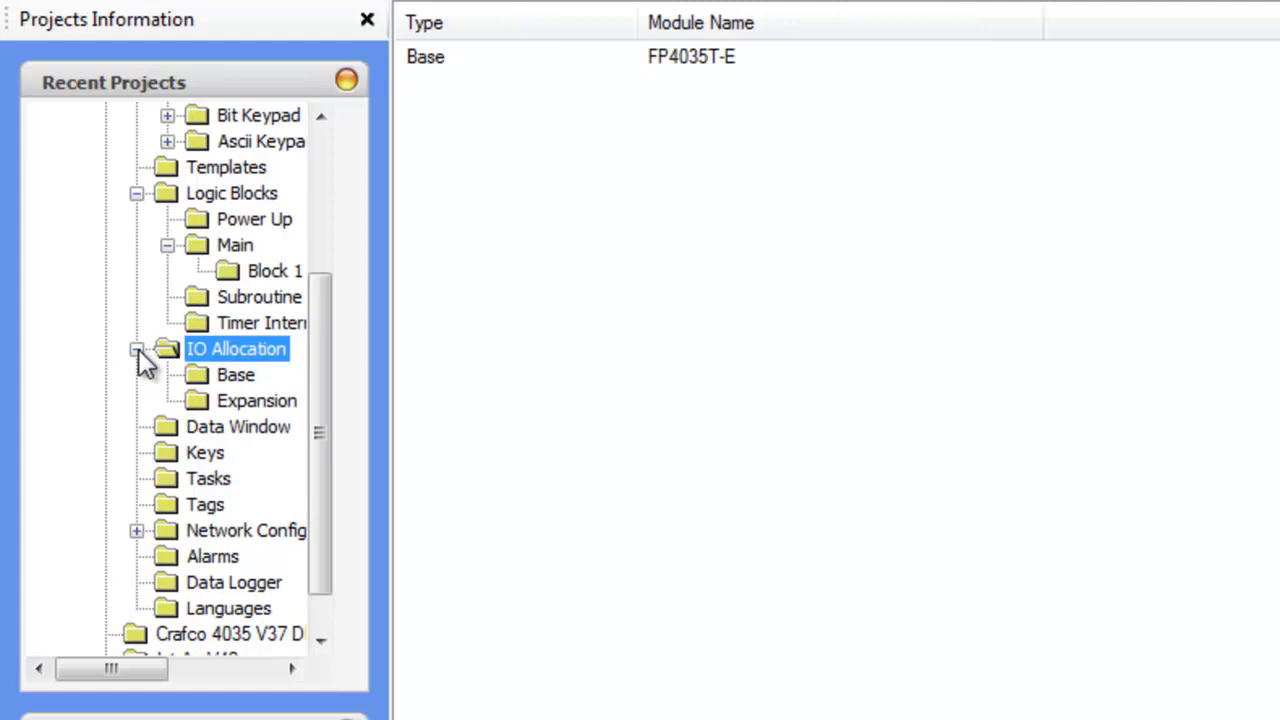
click(239, 379)
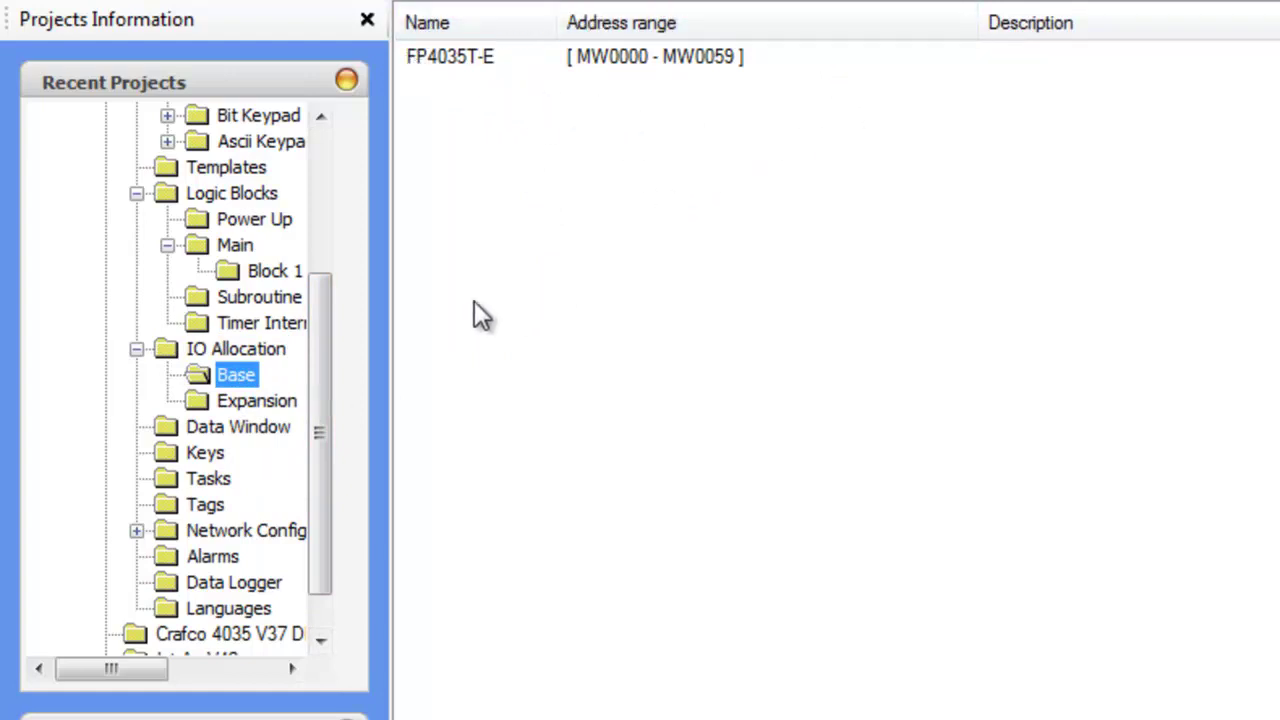
click(248, 404)
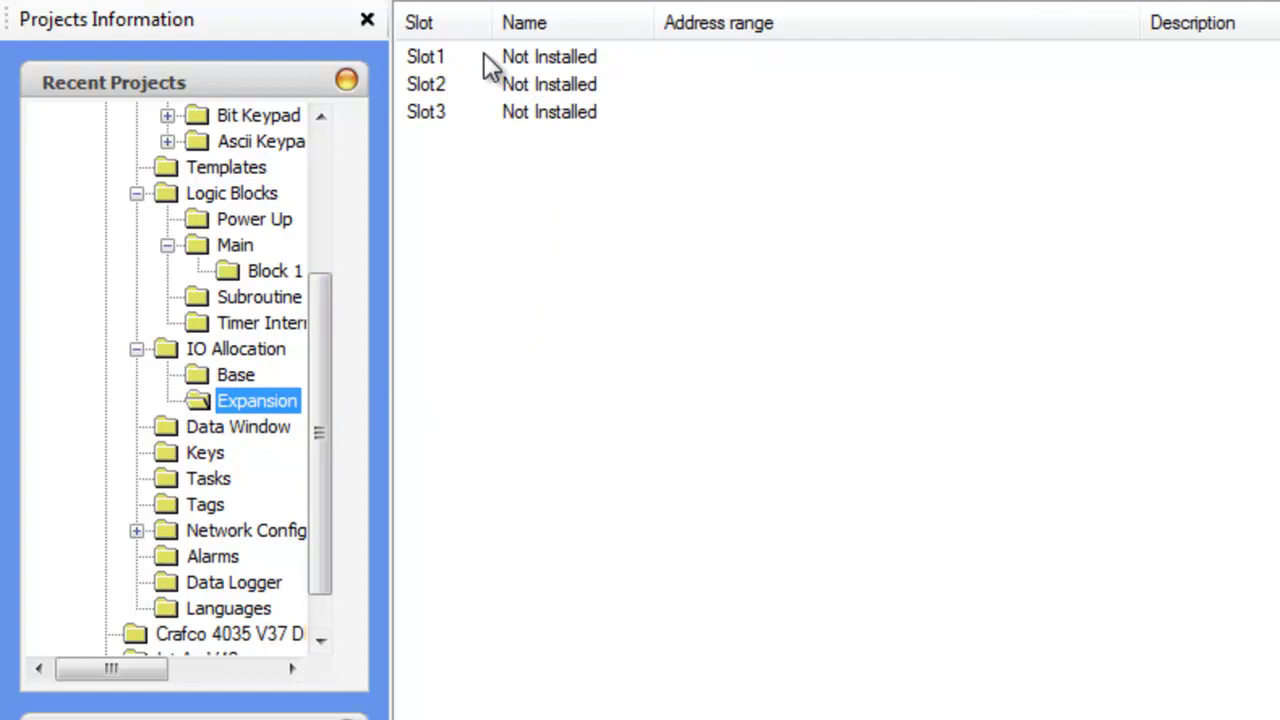
right_click(437, 68)
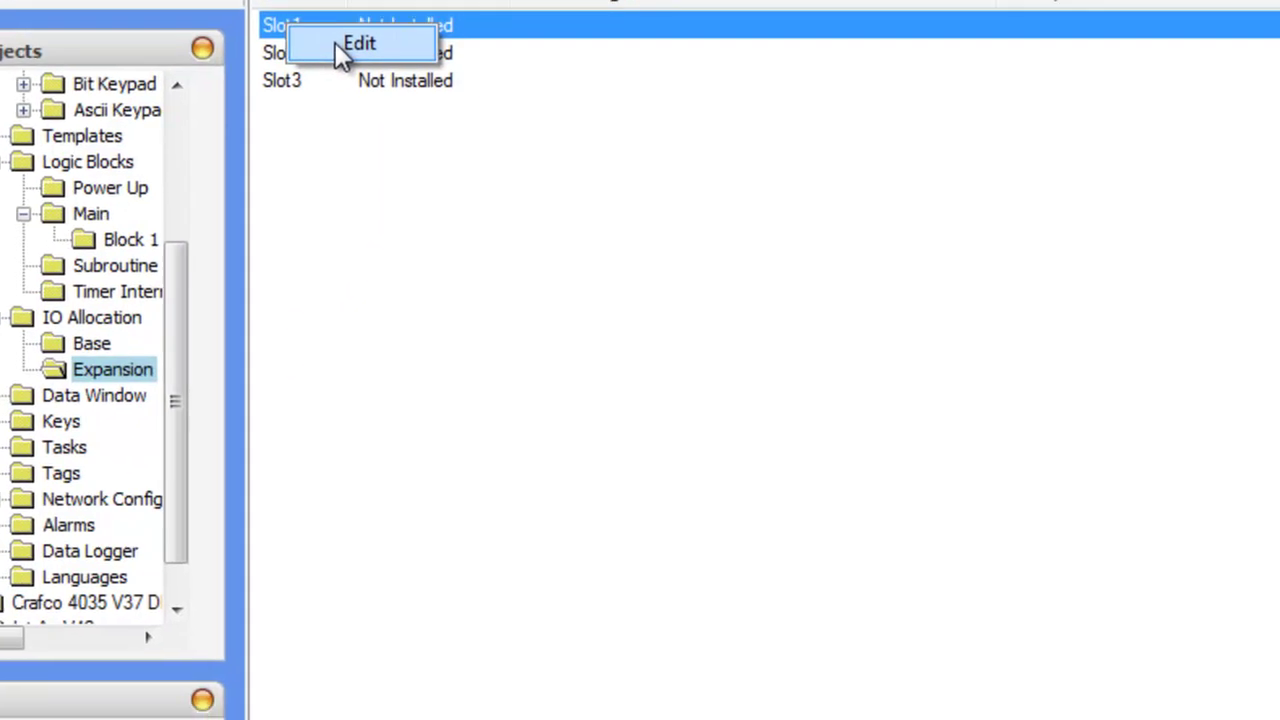
click(482, 76)
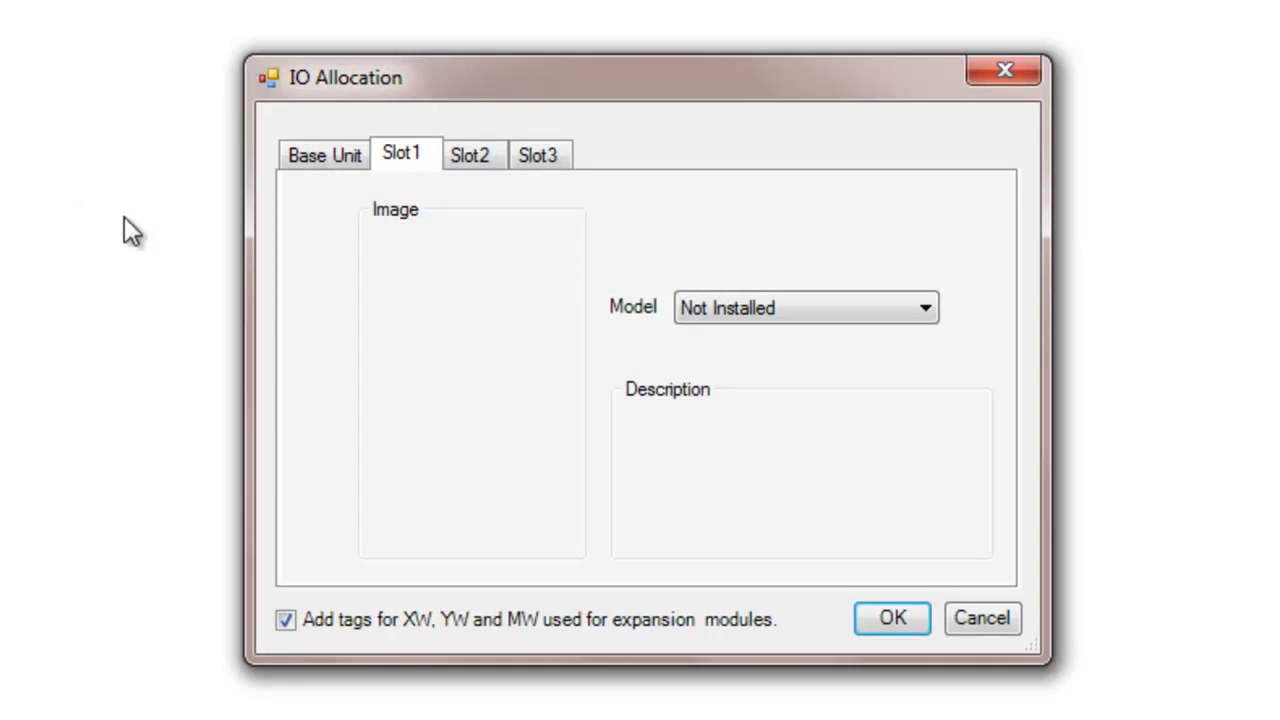
click(931, 308)
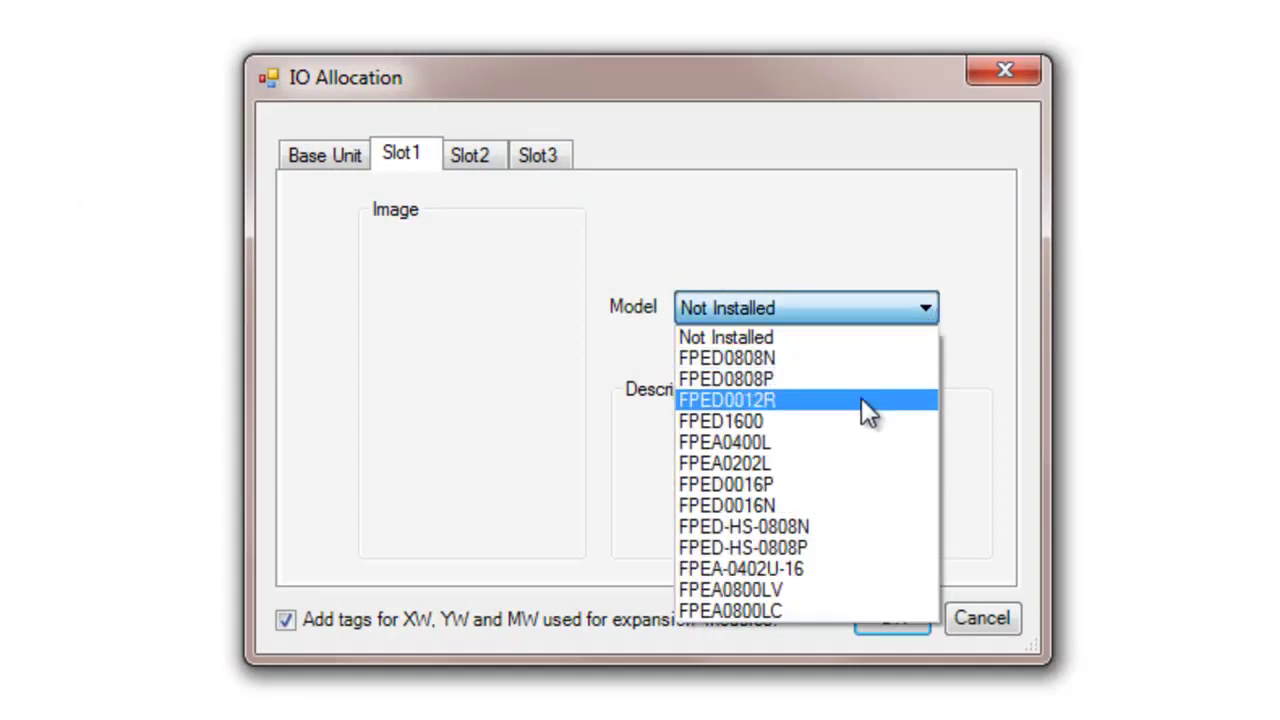
click(860, 463)
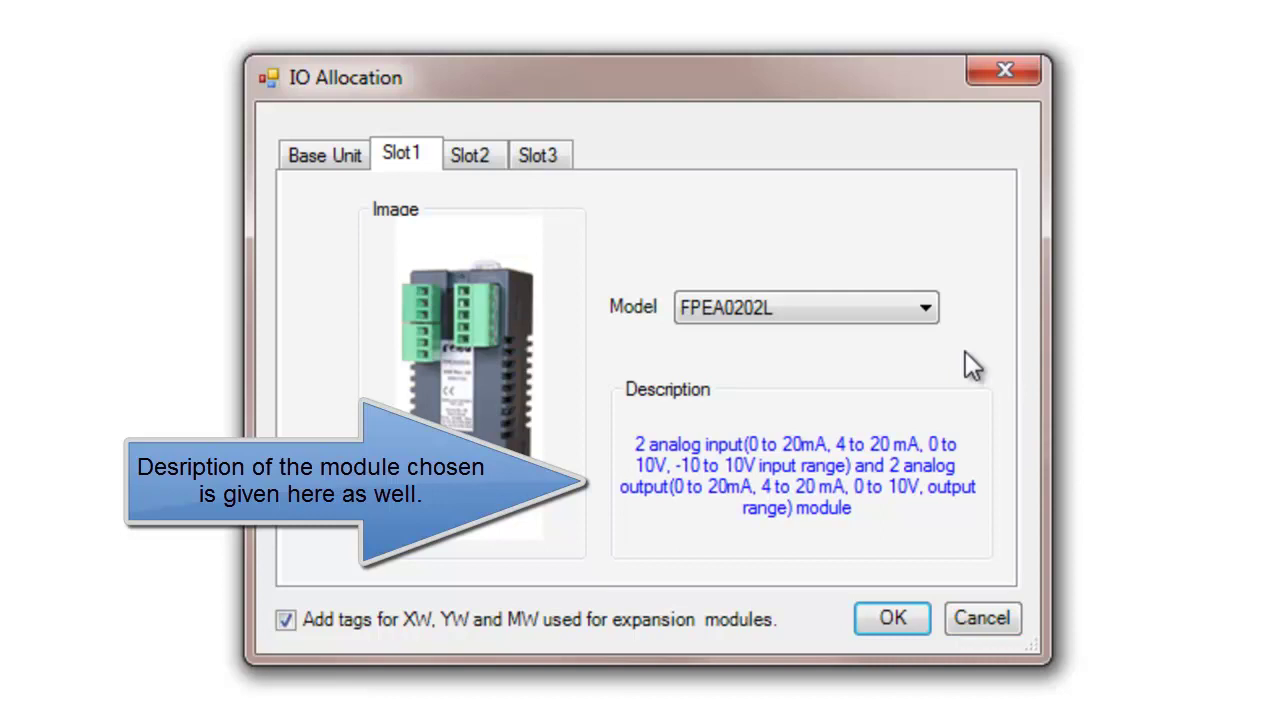
click(920, 314)
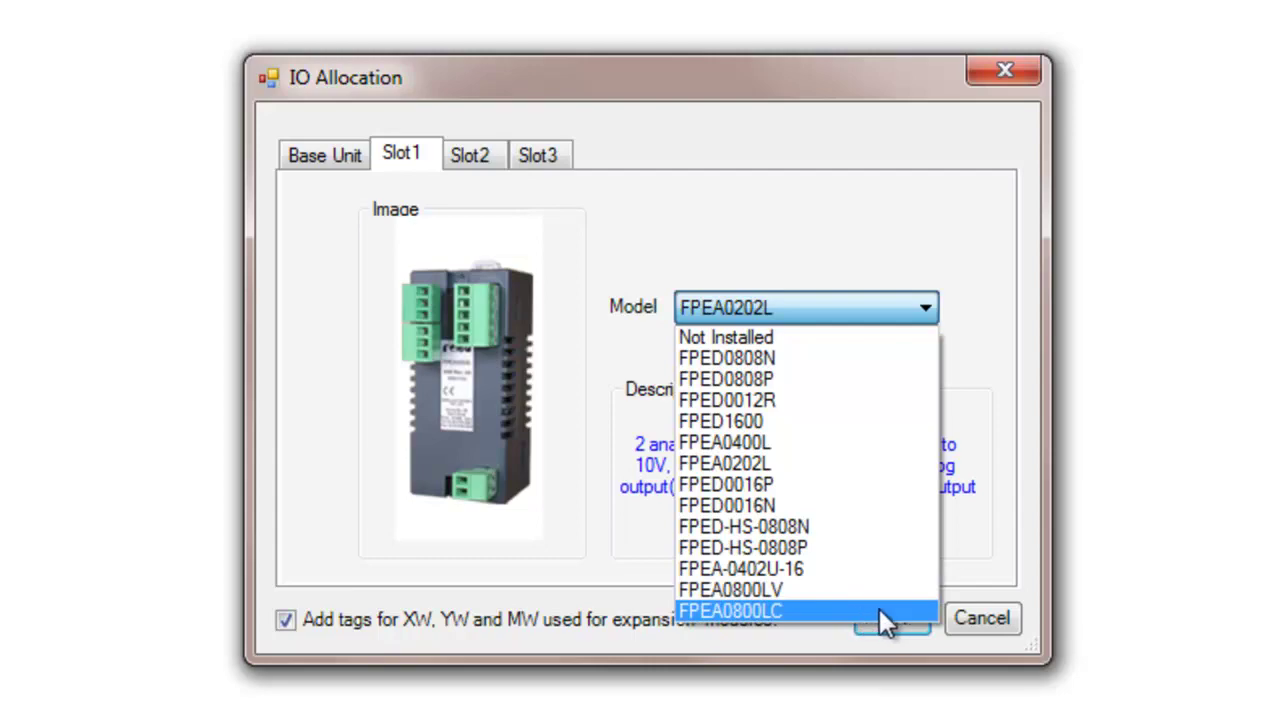
click(968, 577)
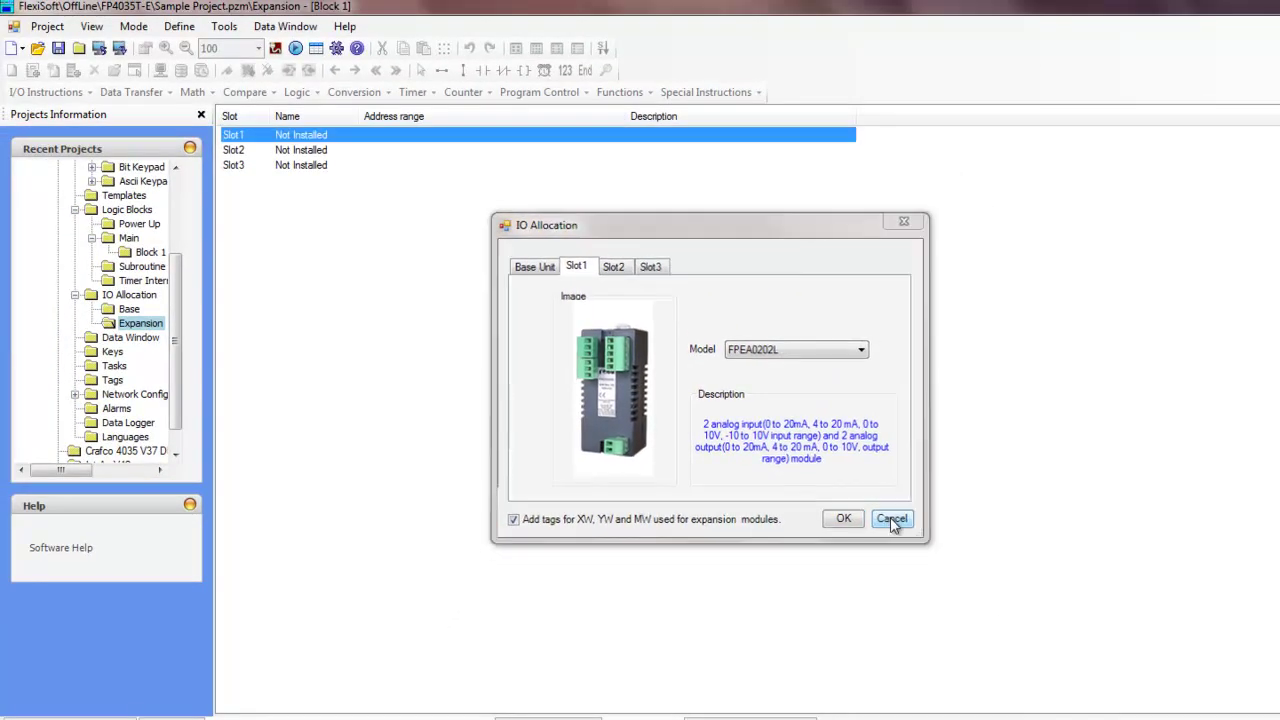
click(912, 541)
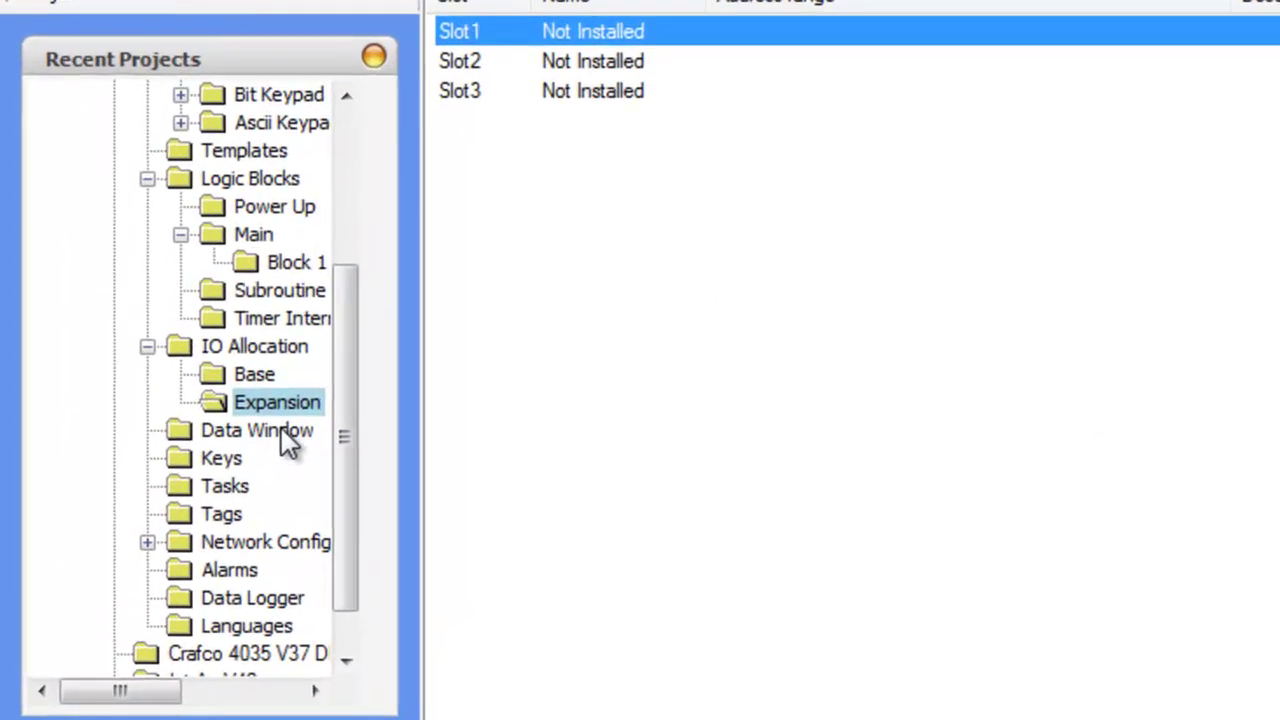
Step: In the Data Window, set timer register T00000 to 15 through the Set Value dialog
click(288, 442)
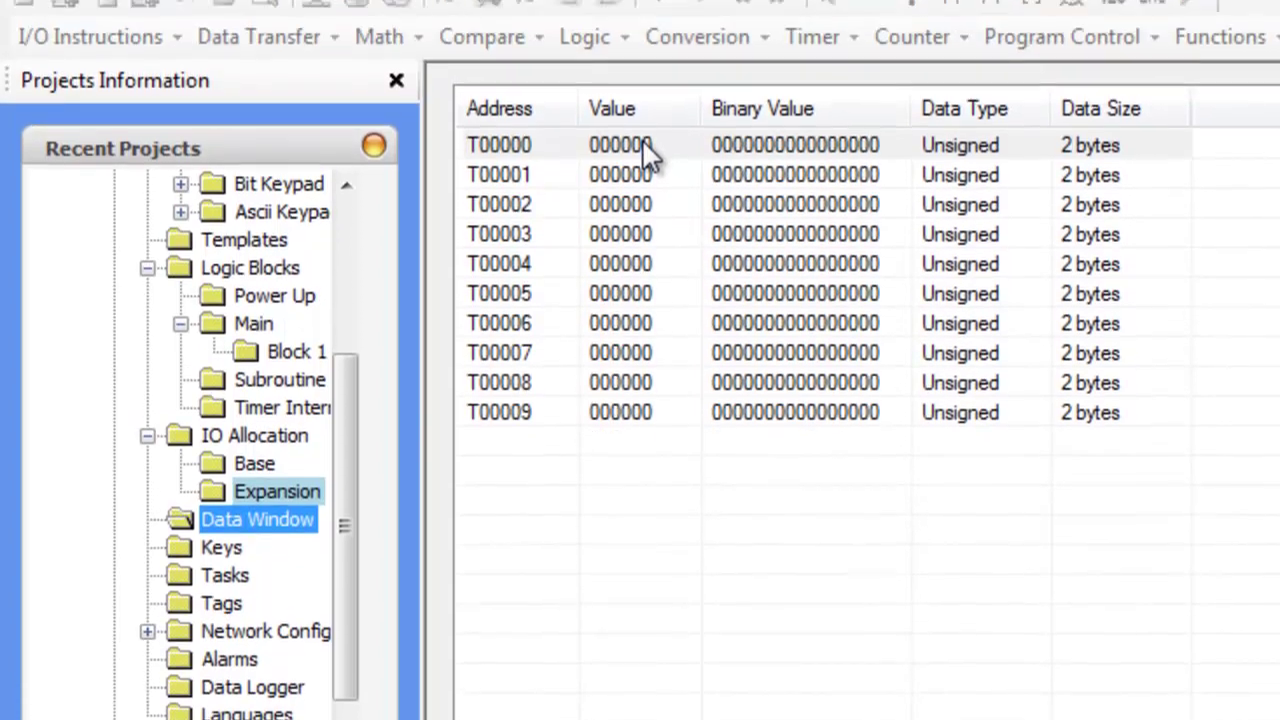
double_click(643, 60)
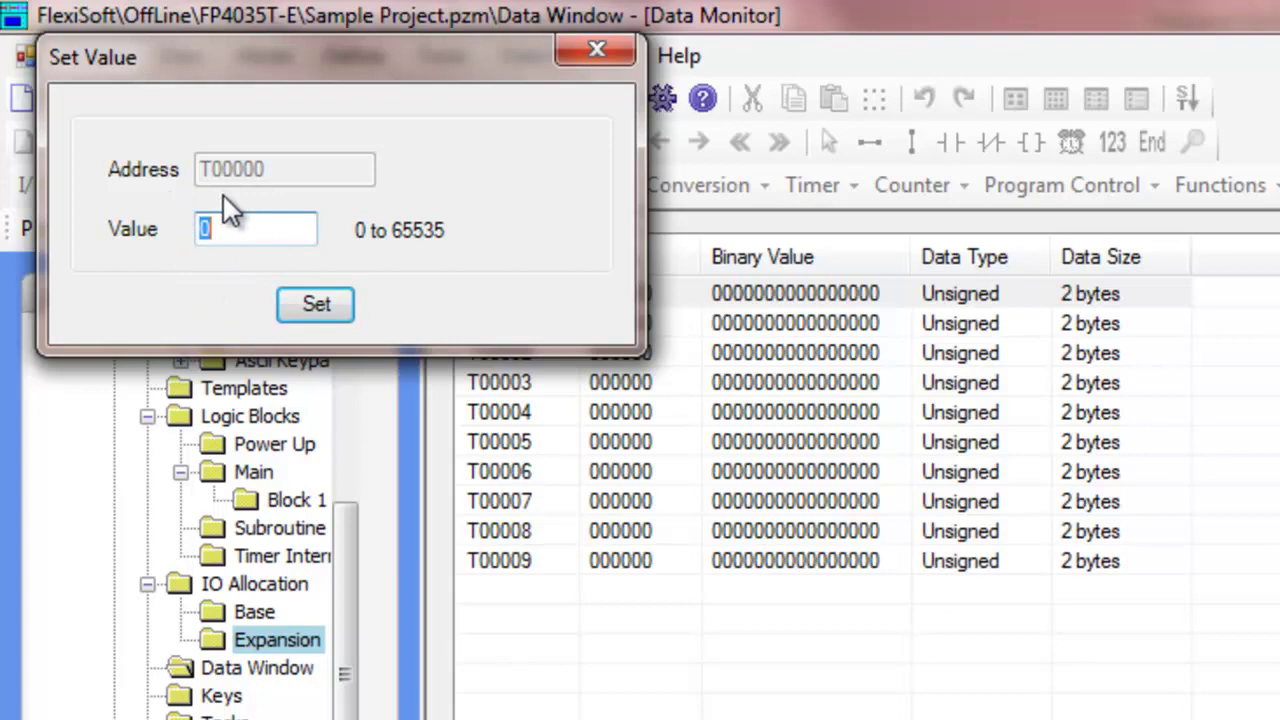
text(15)
click(329, 306)
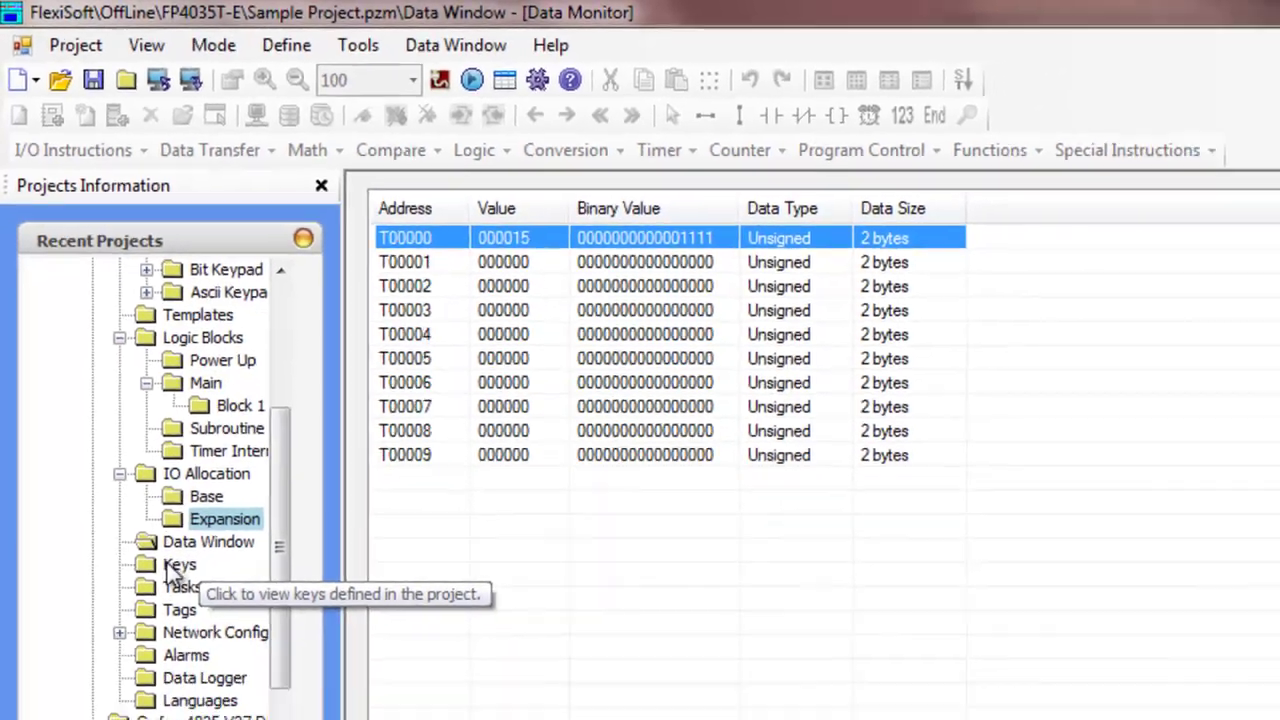
Step: Review the key Press, Pressed and Released task options, keeping Goto Screen, then view project Tasks
click(170, 566)
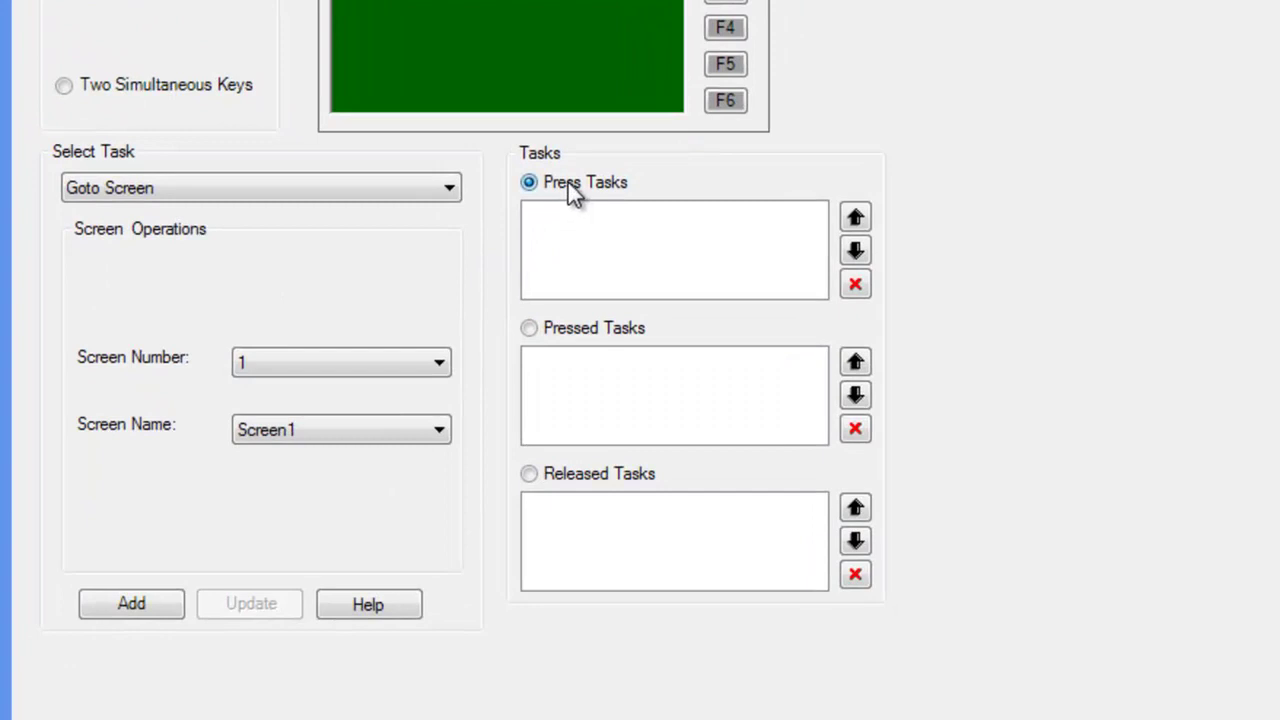
click(556, 329)
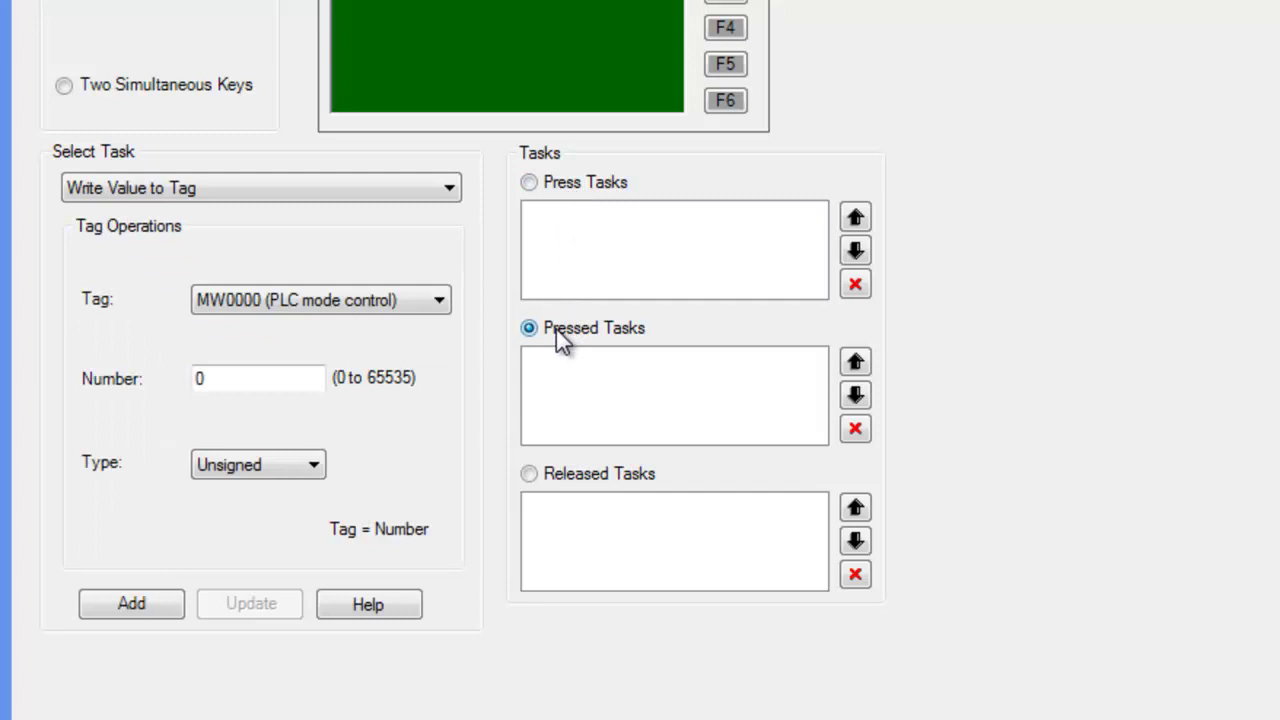
click(549, 488)
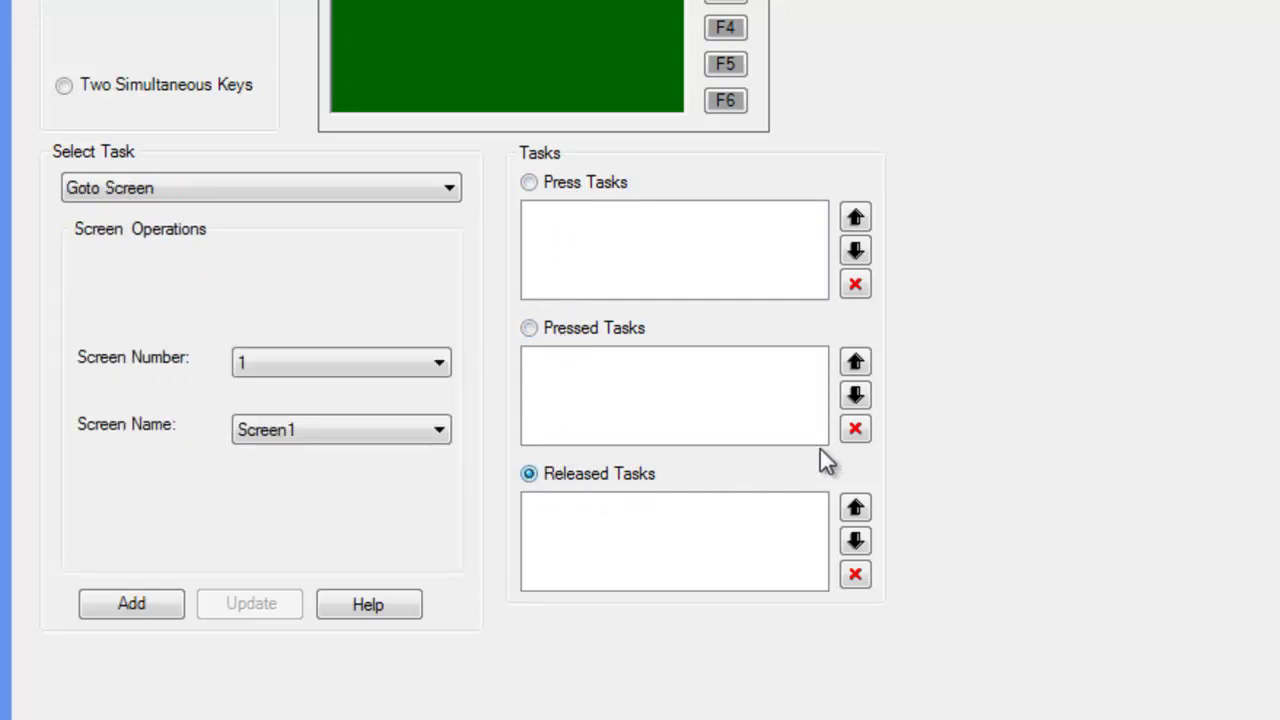
click(540, 185)
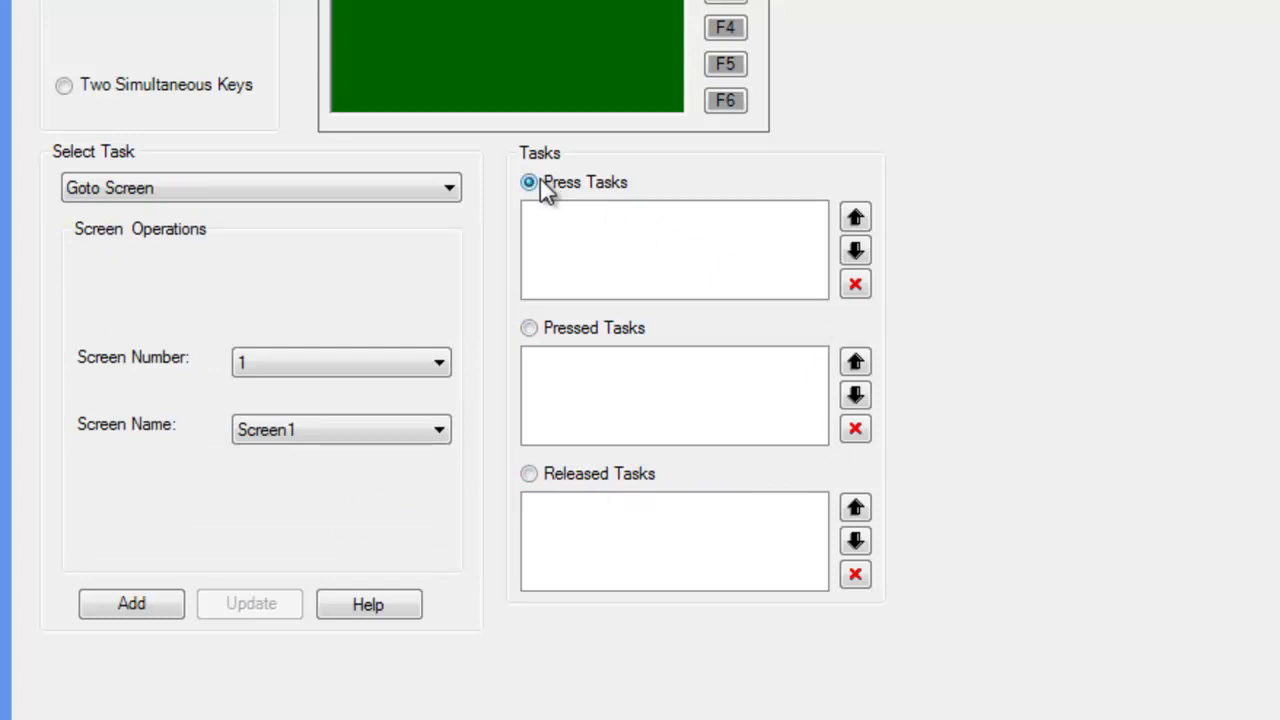
click(449, 188)
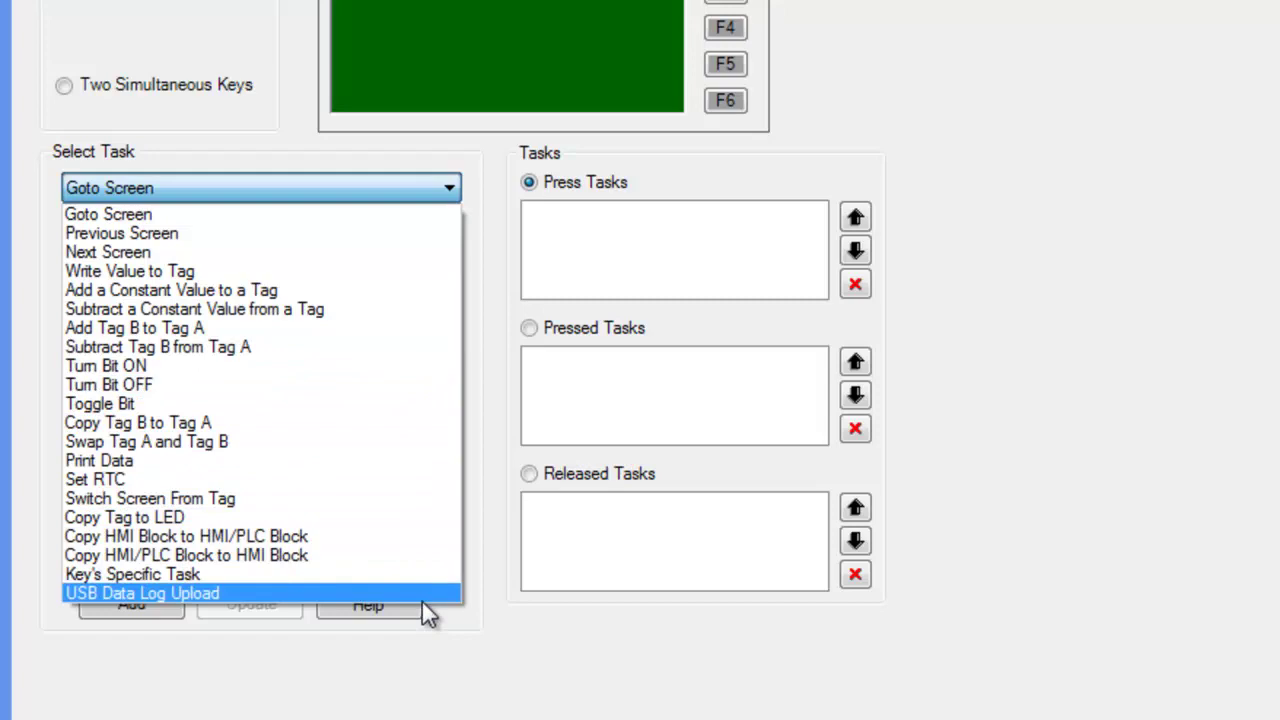
click(497, 614)
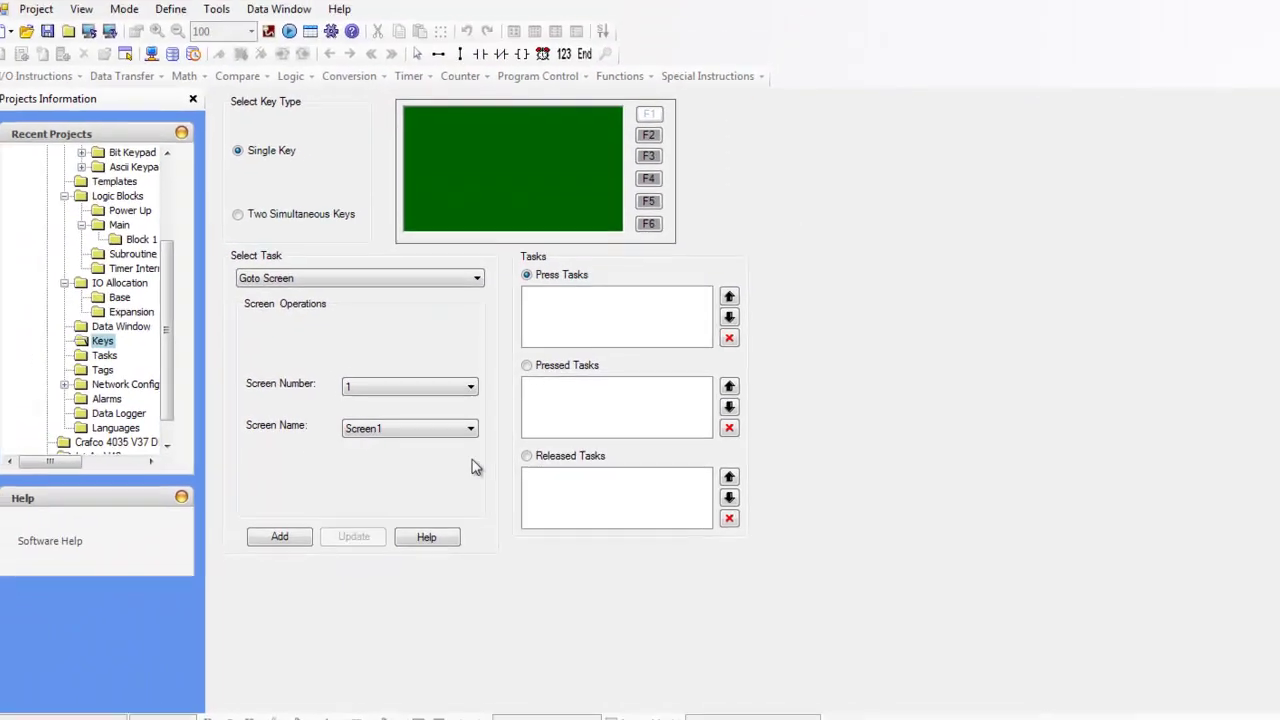
click(115, 358)
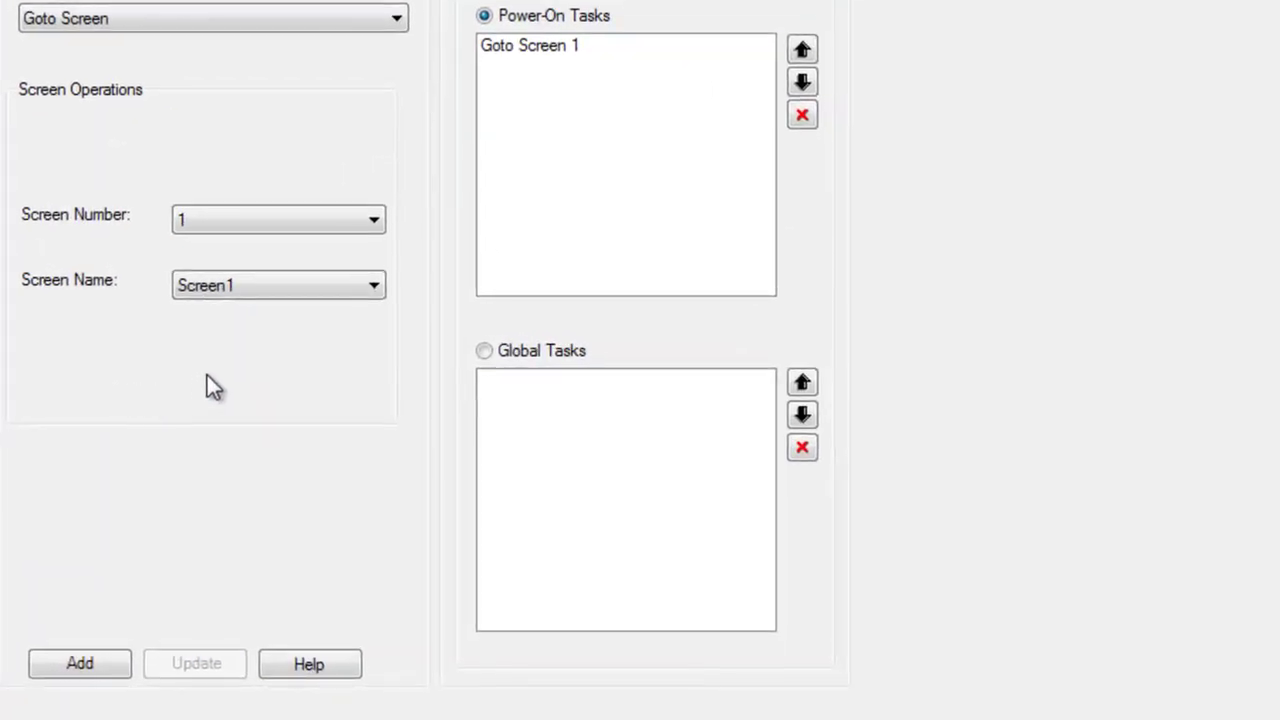
Step: Select Goto Screen 1, switch to Global Tasks, and keep Write Value to Tag as the task type
click(498, 49)
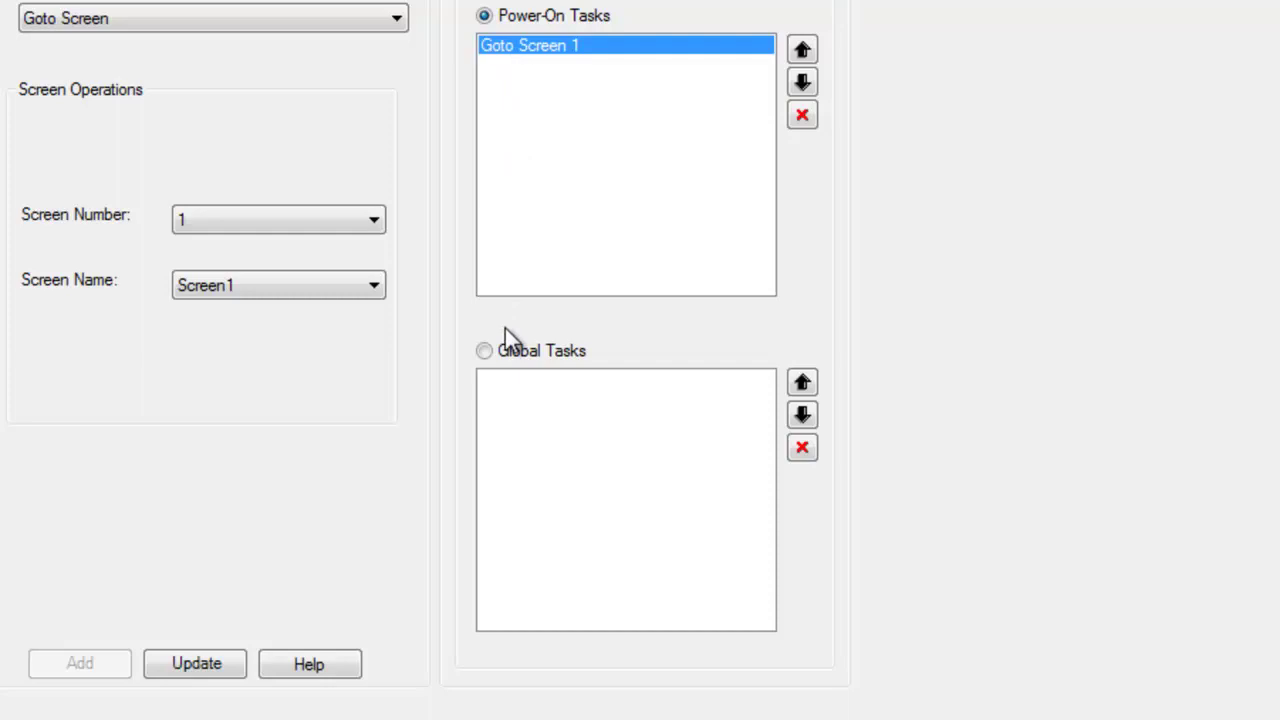
click(483, 352)
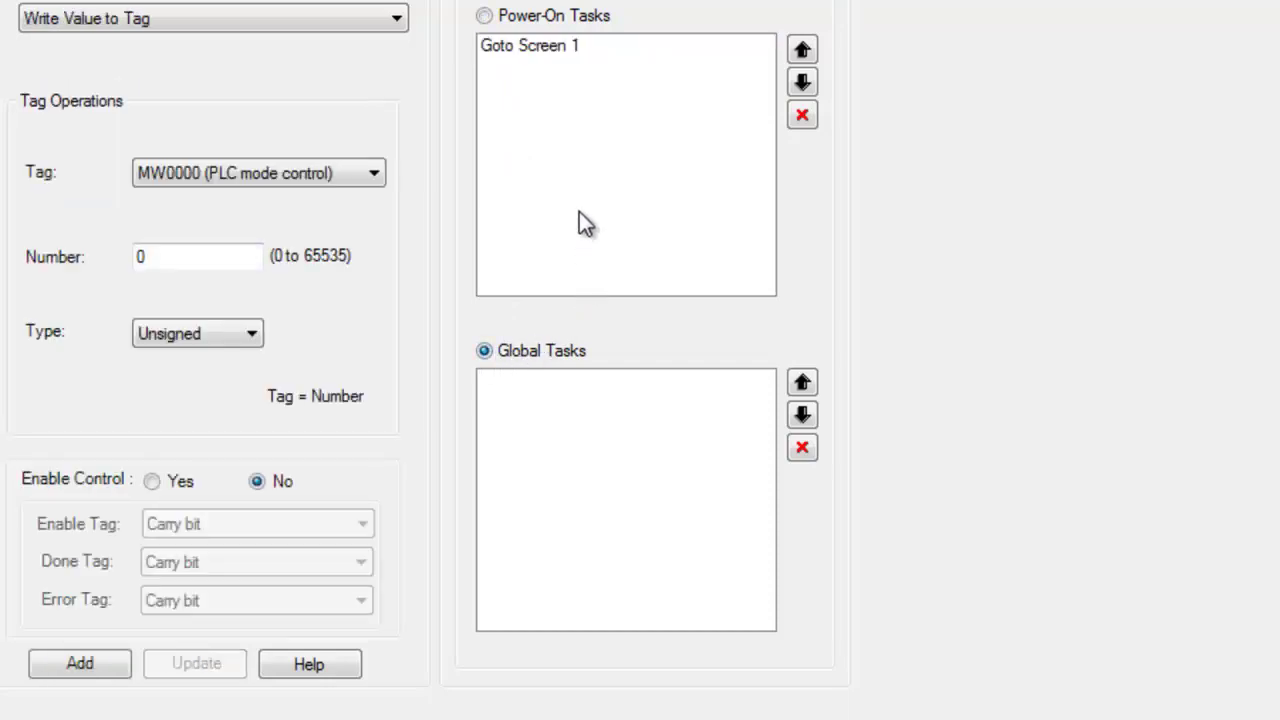
click(399, 20)
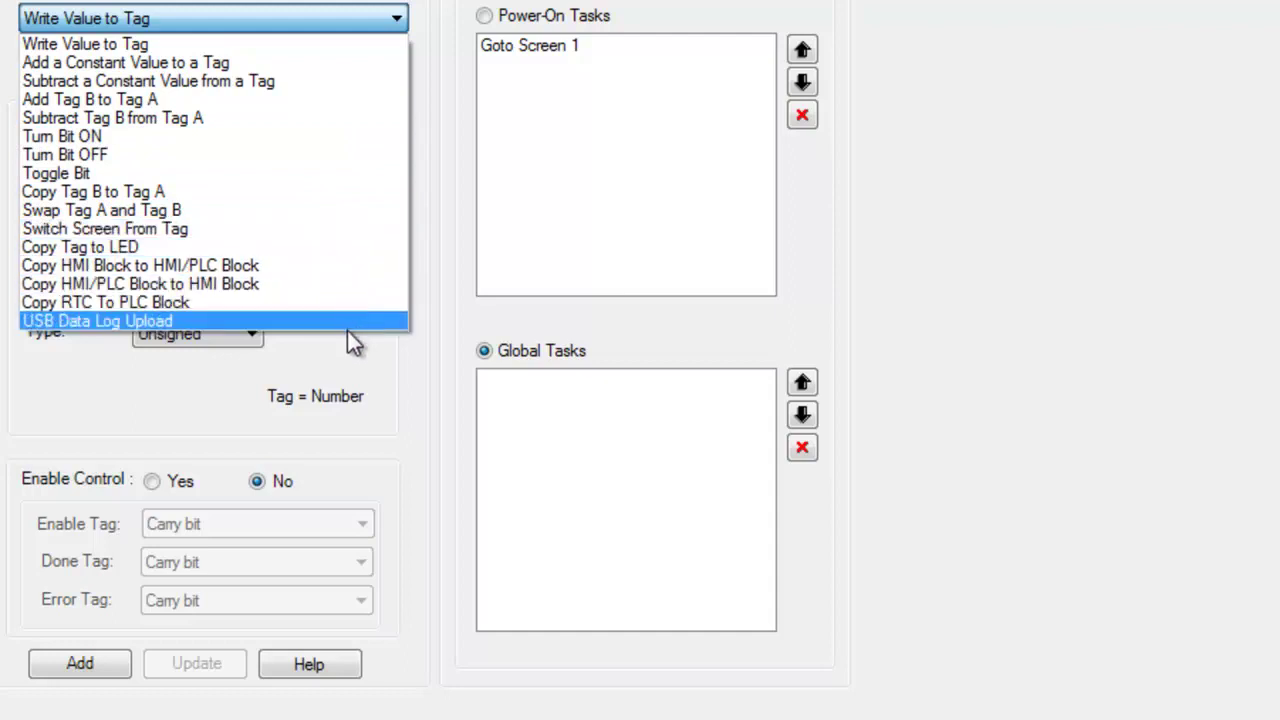
click(415, 362)
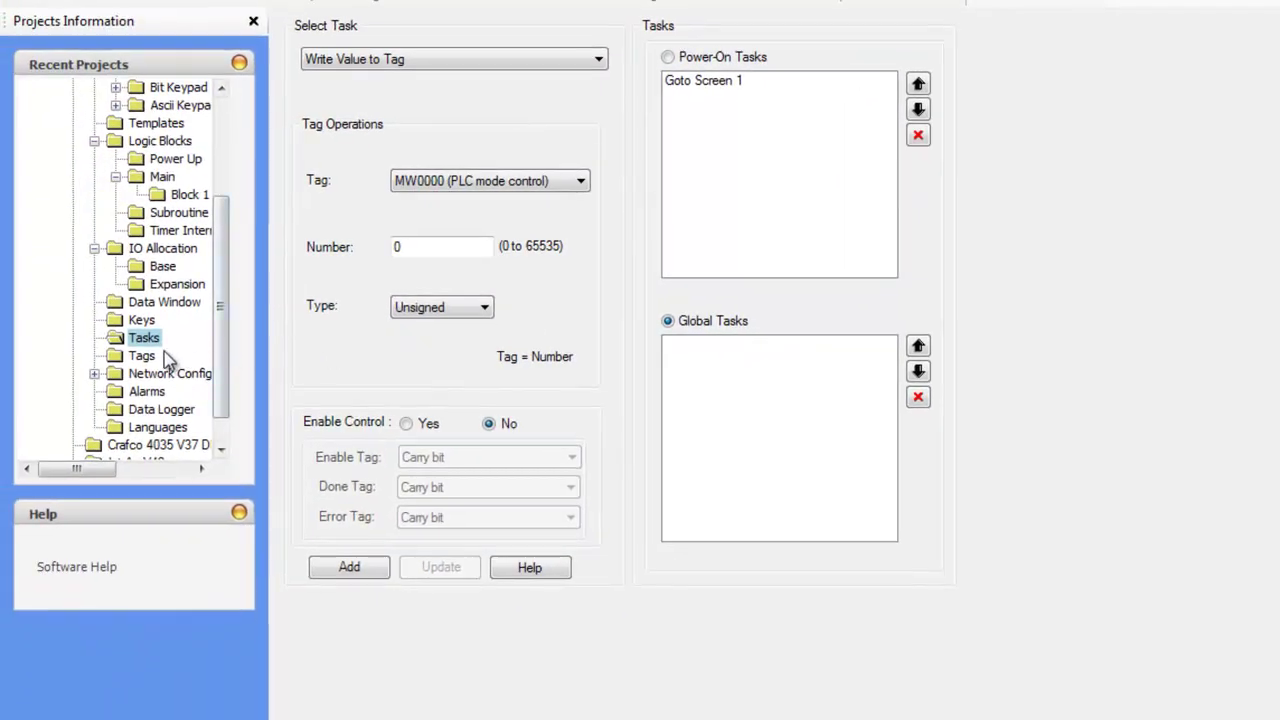
Step: Browse the Operator Panel default tags, selecting the Hour change status tag
click(145, 357)
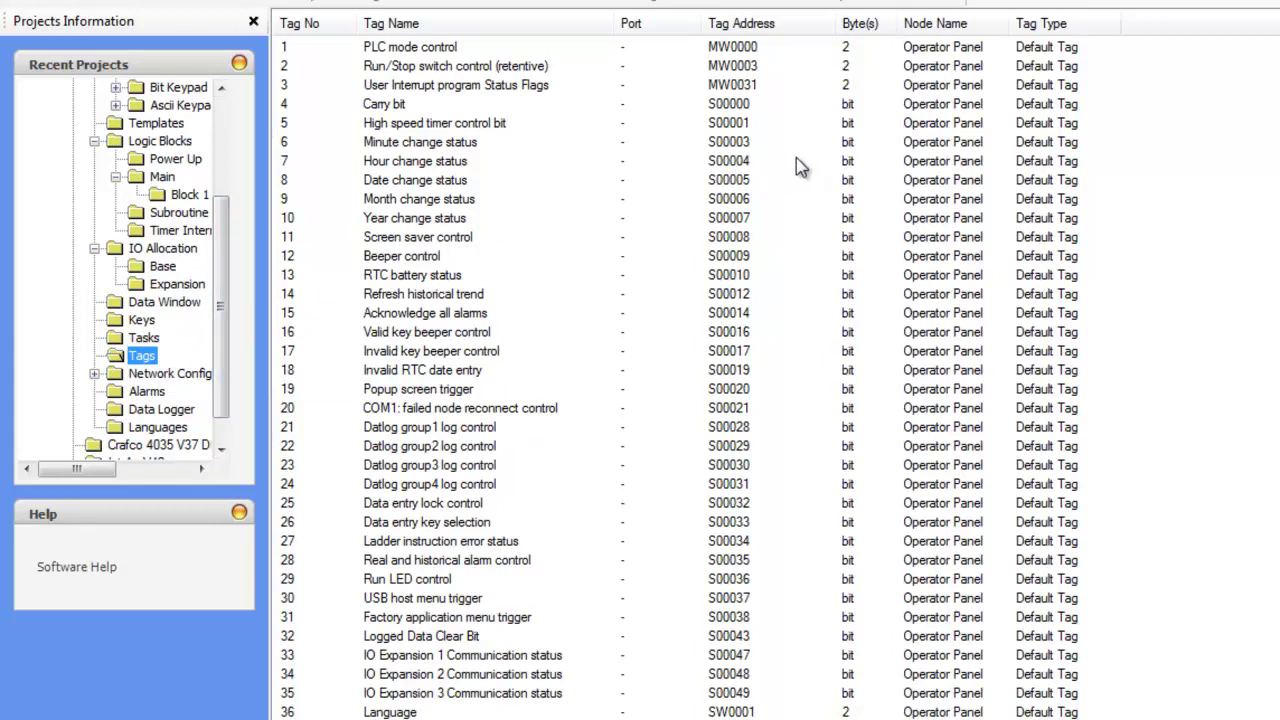
scroll(776, 142, down, 1)
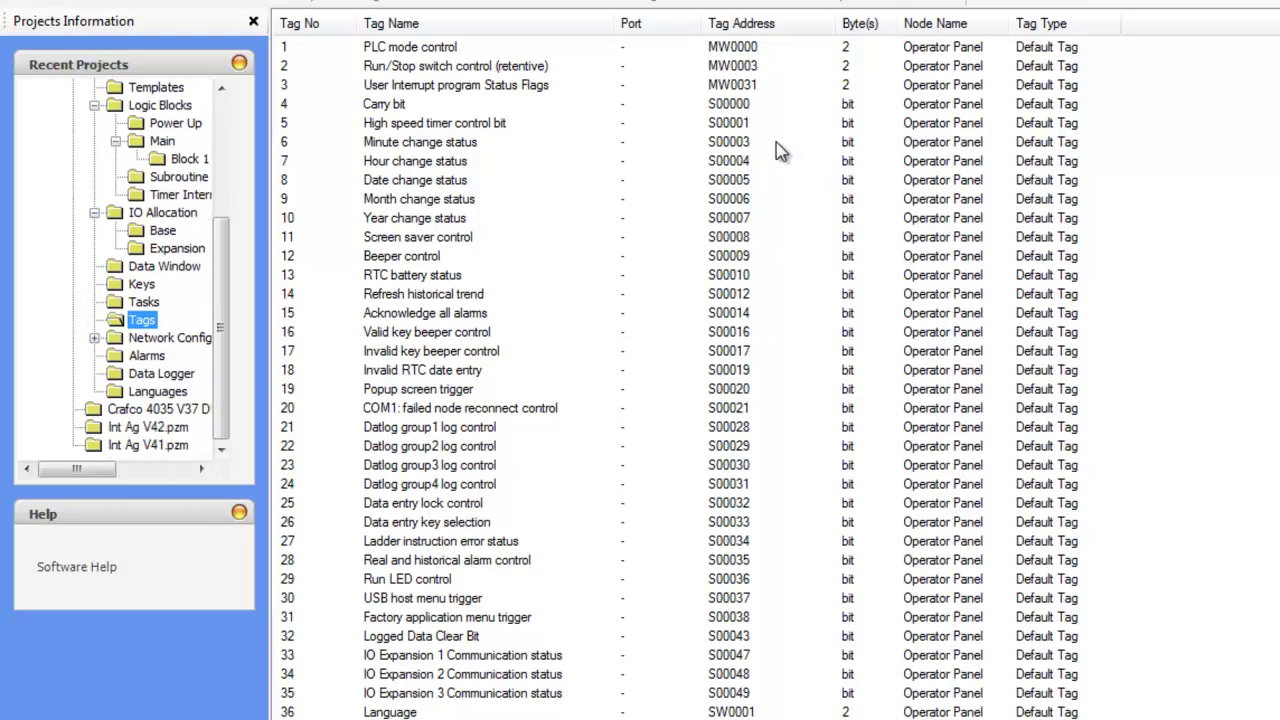
click(777, 157)
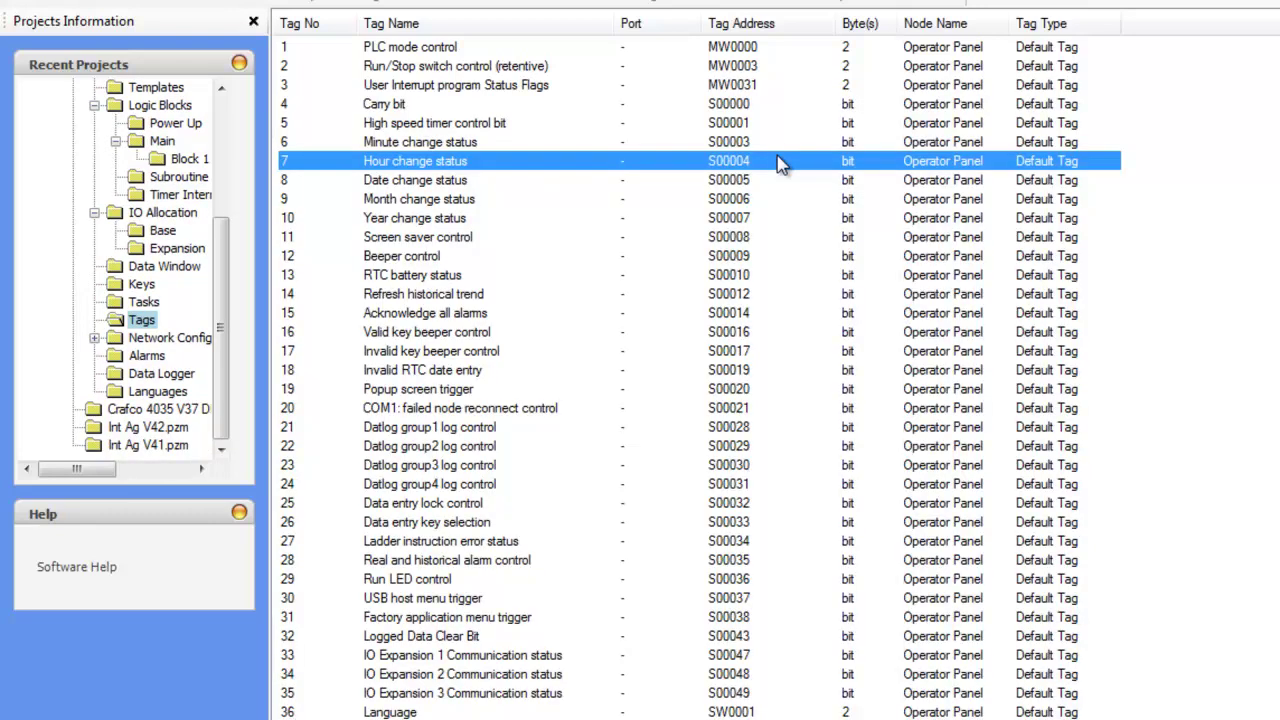
scroll(770, 165, down, 3)
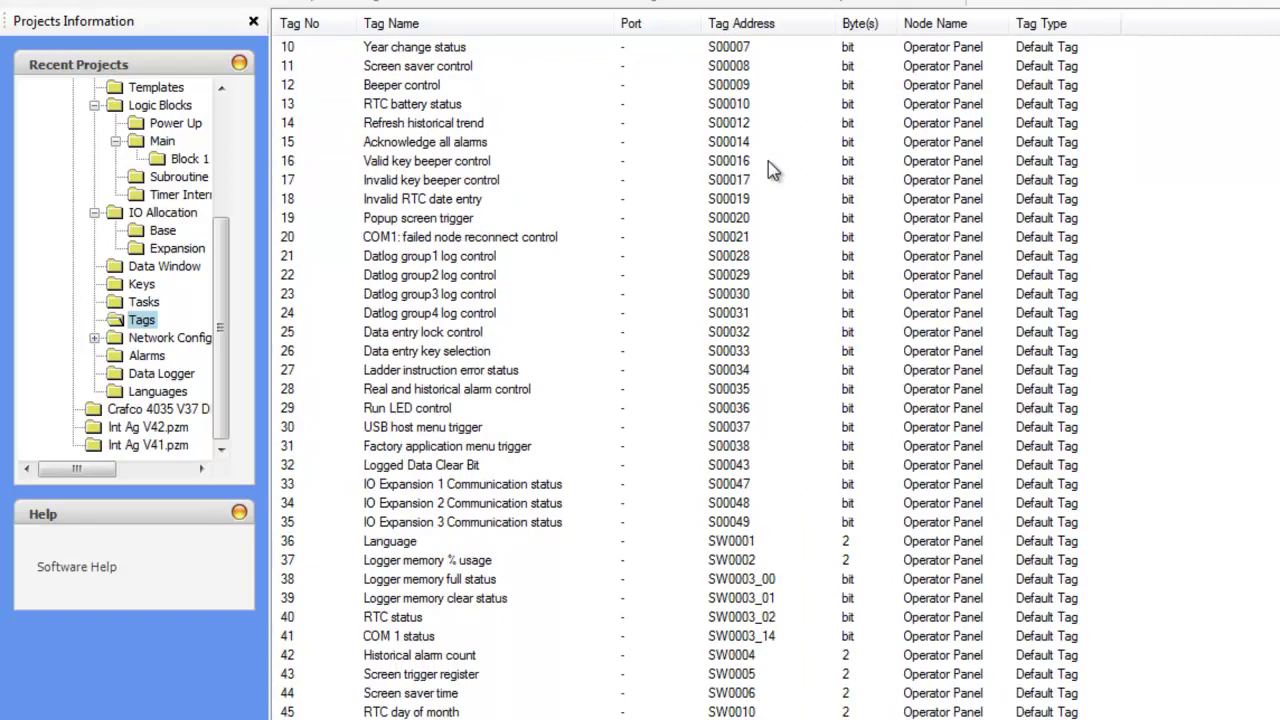
scroll(768, 161, down, 4)
scroll(770, 165, down, 3)
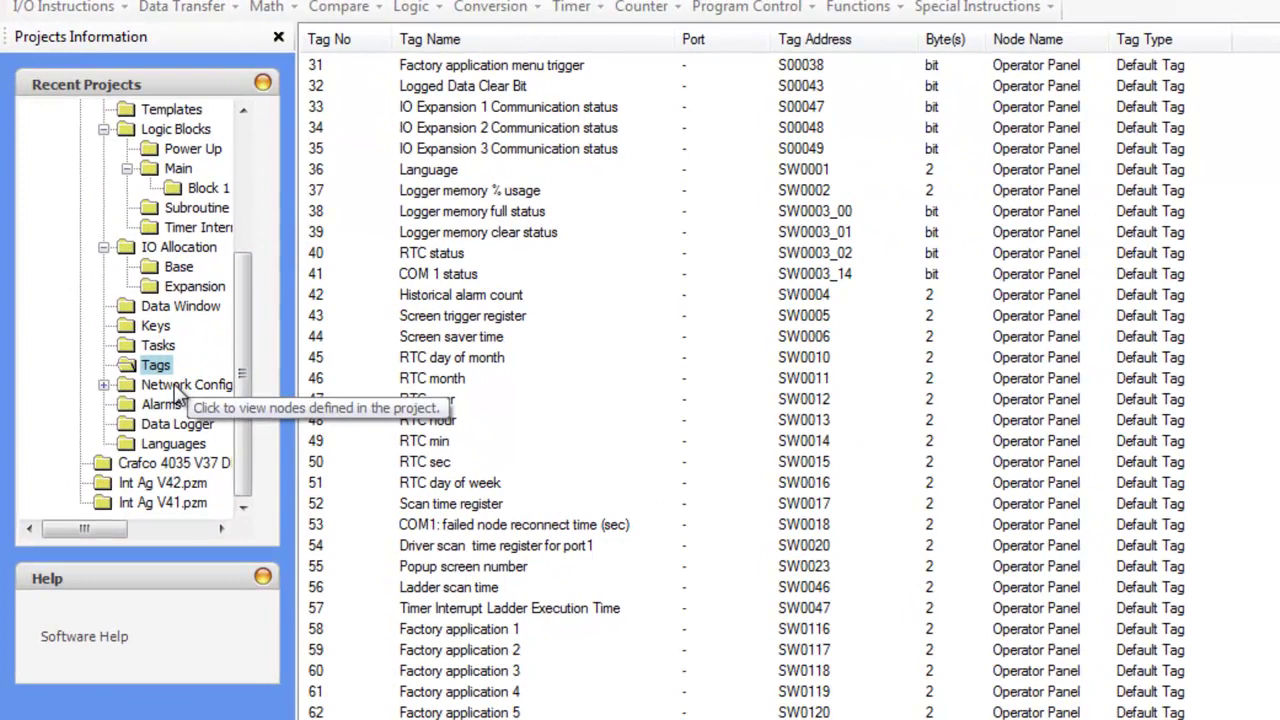
Step: Check Network Config, then on Alarms keep section 00[000-015] and tag MW0000
click(178, 390)
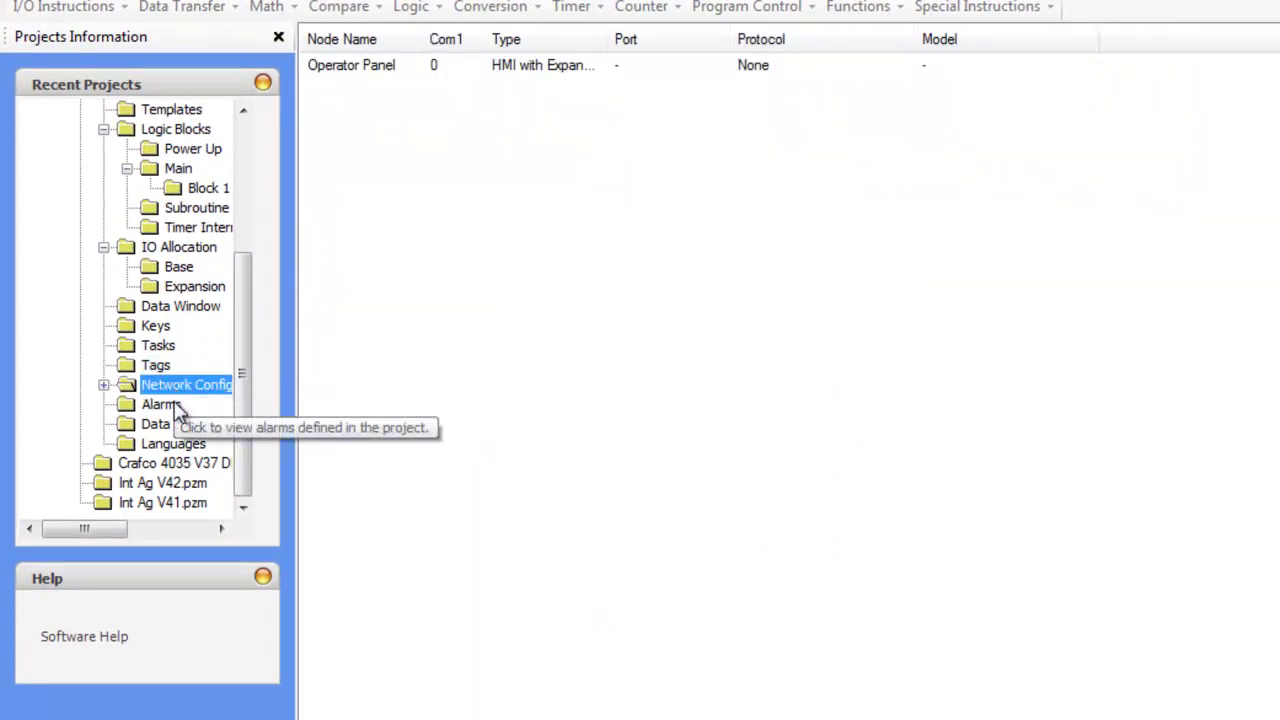
click(162, 405)
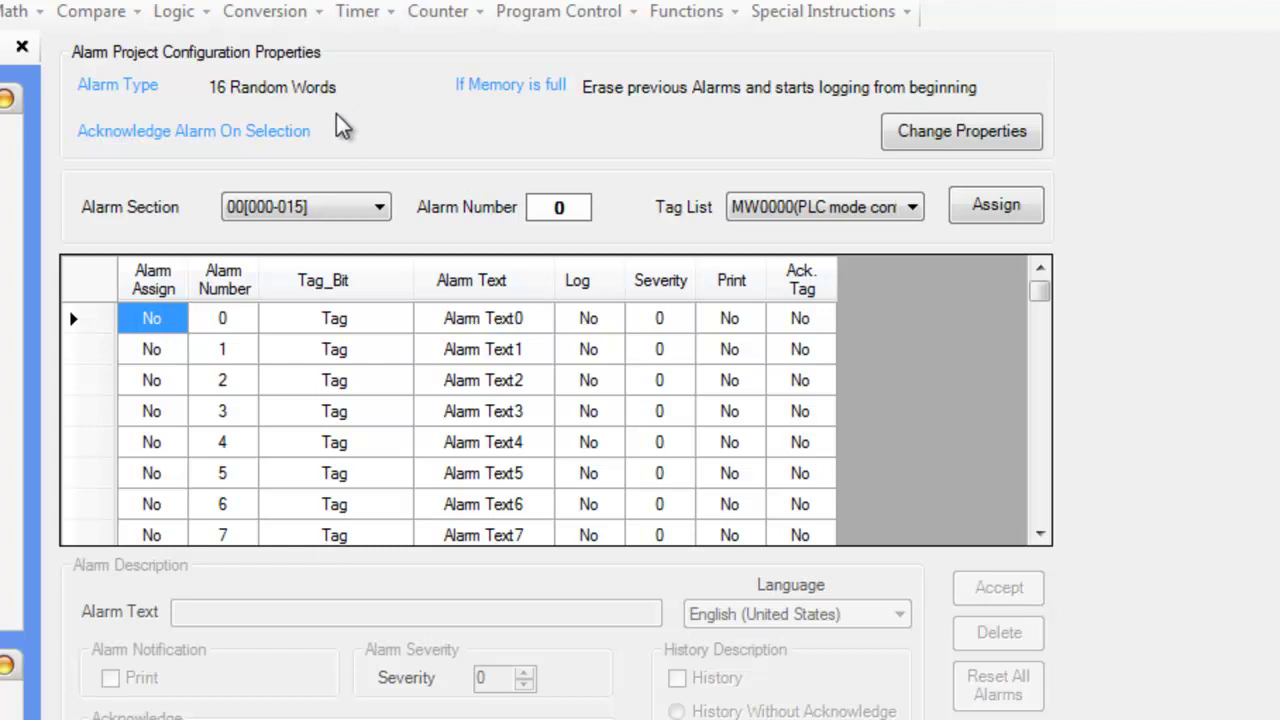
click(383, 214)
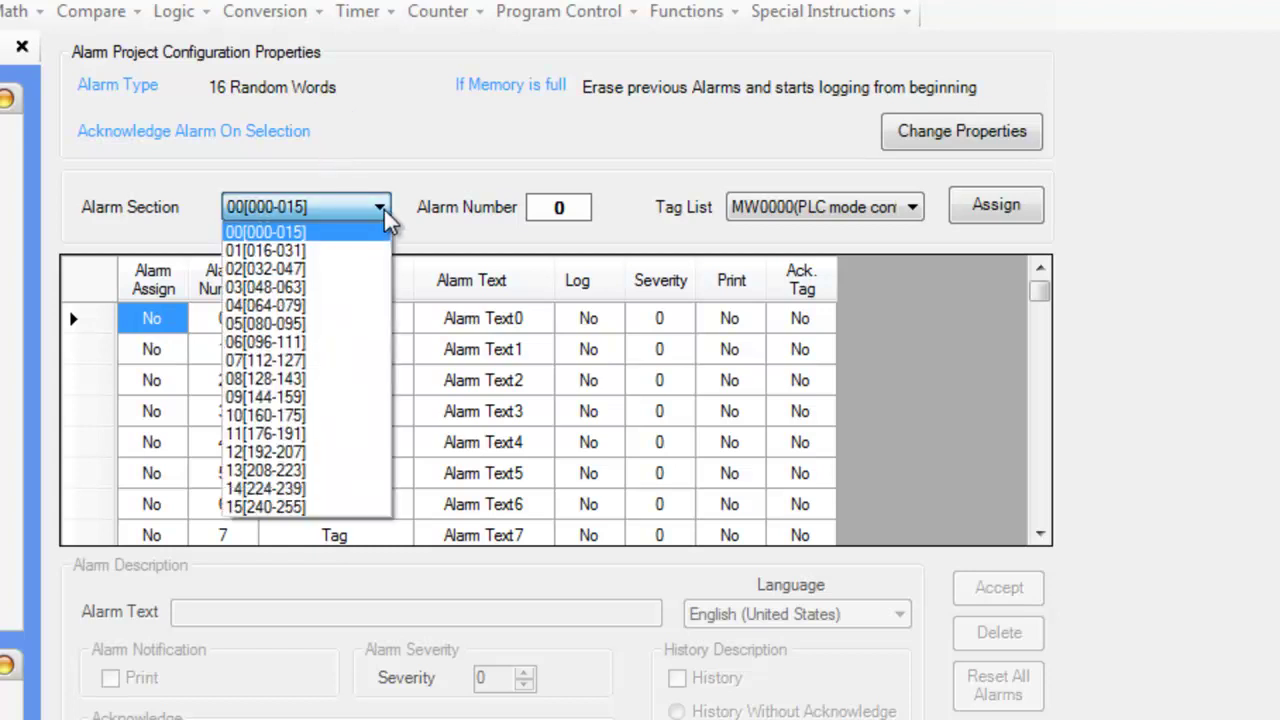
click(382, 210)
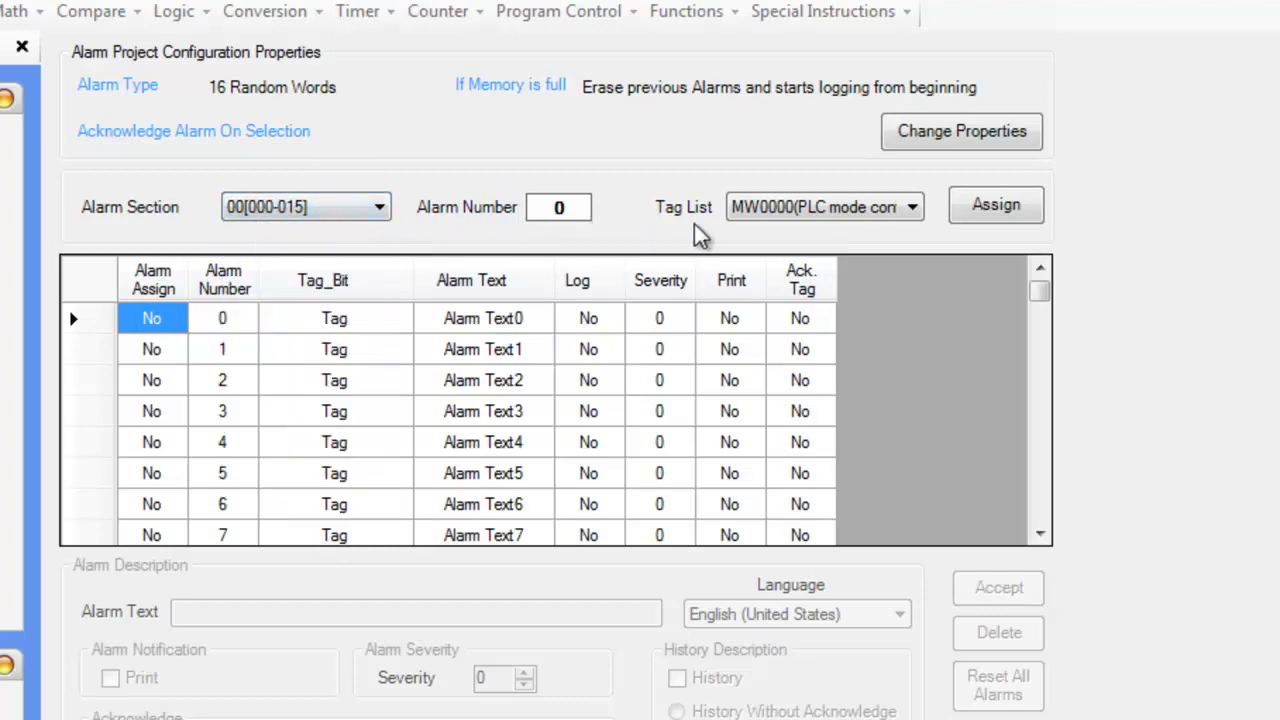
click(912, 210)
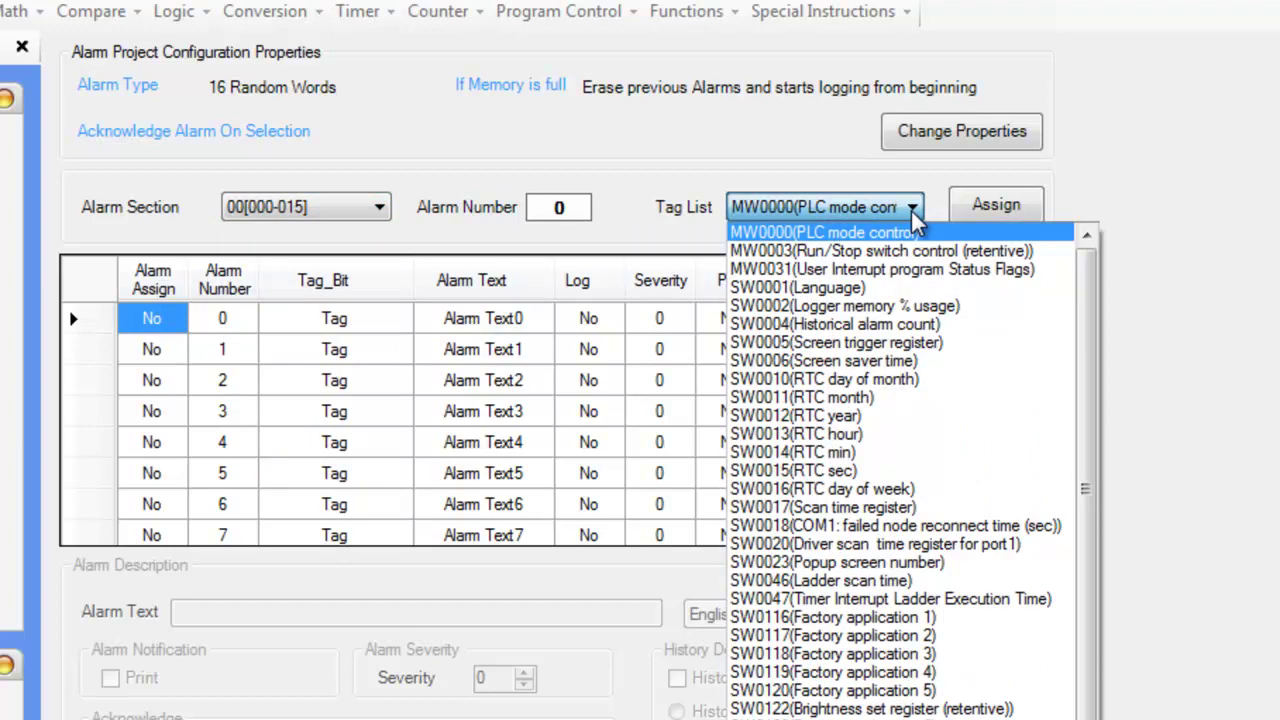
click(912, 210)
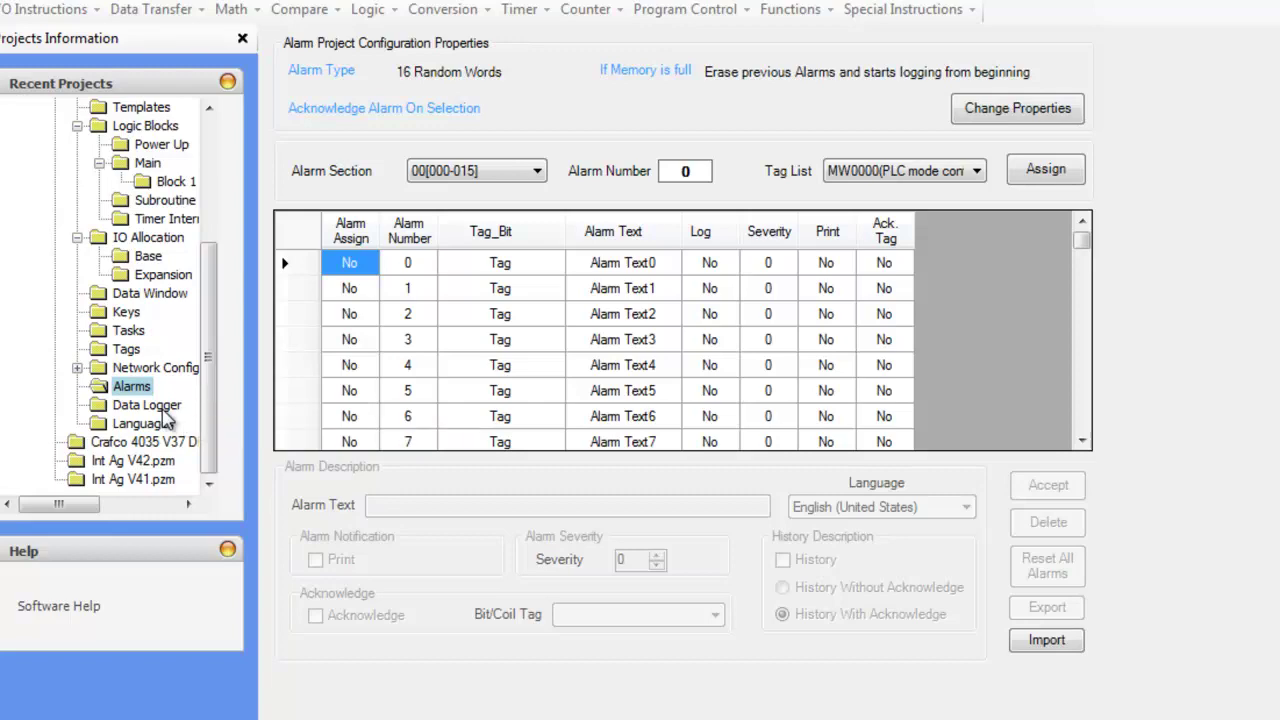
Step: Set the Data Logger's No. Of Groups to 1 and select Group1
click(160, 408)
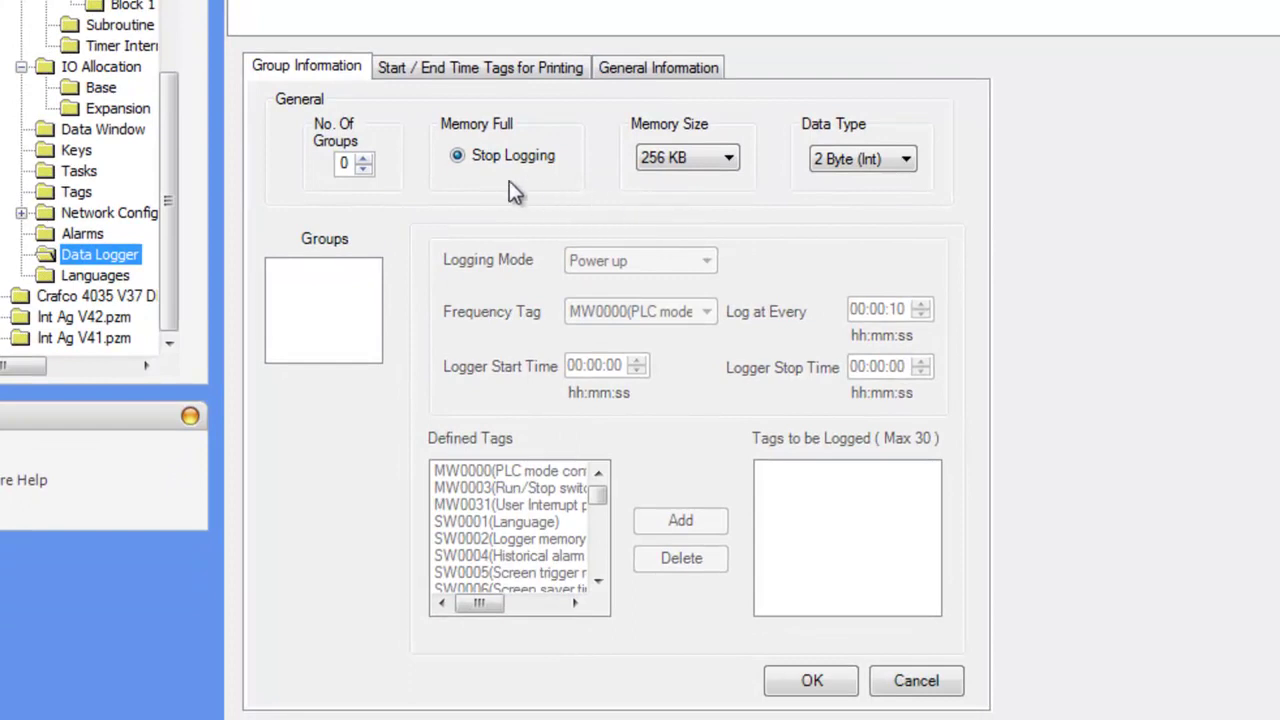
click(364, 159)
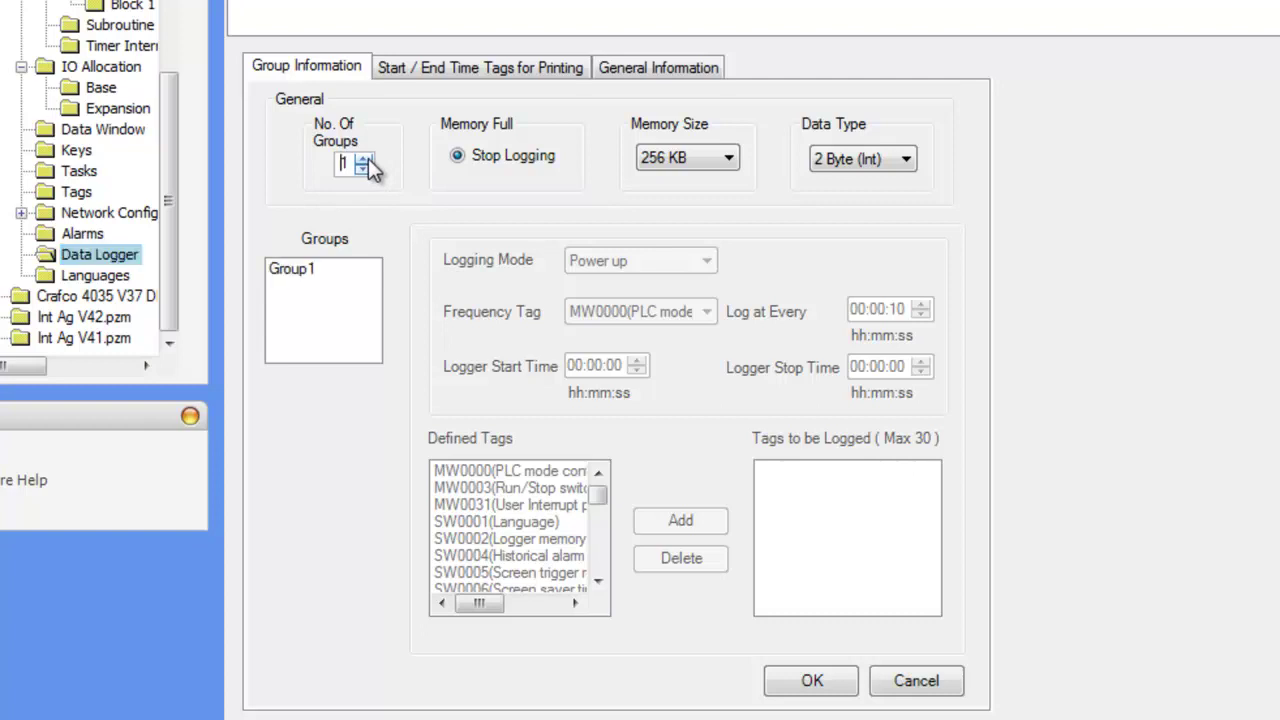
click(297, 272)
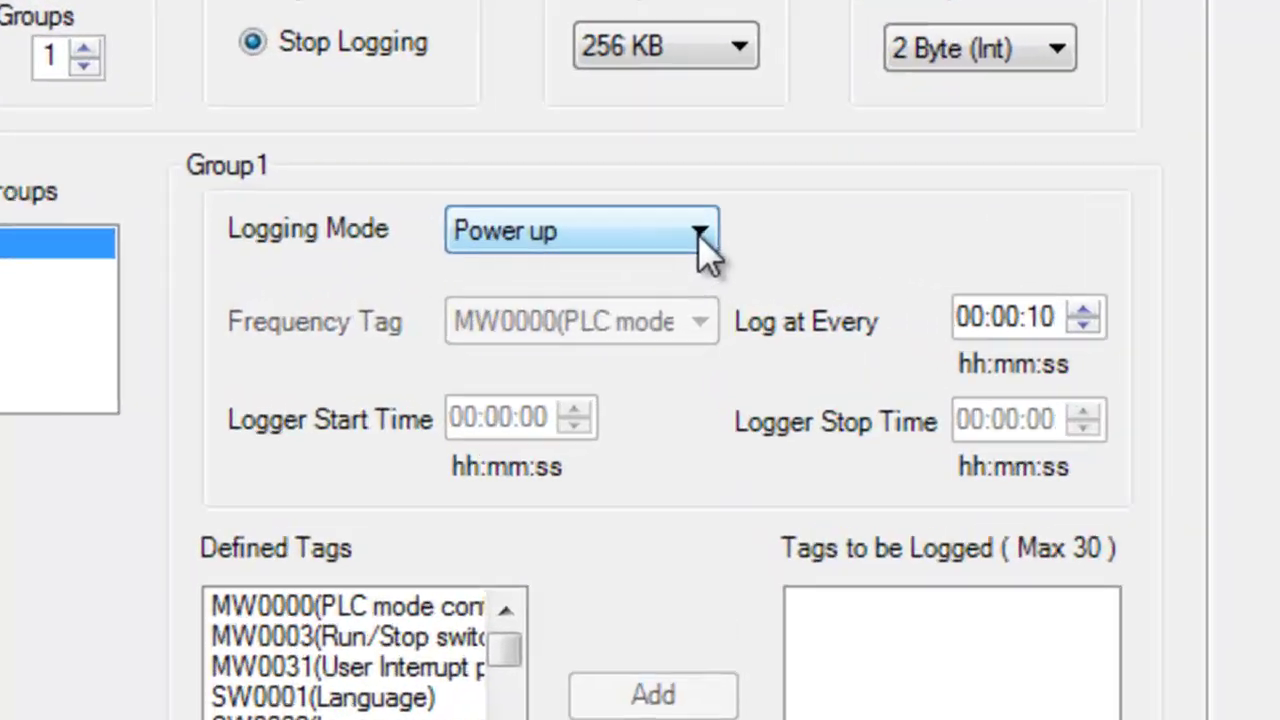
Step: Keep Group1's Power up logging mode and the 256 KB memory size
click(705, 262)
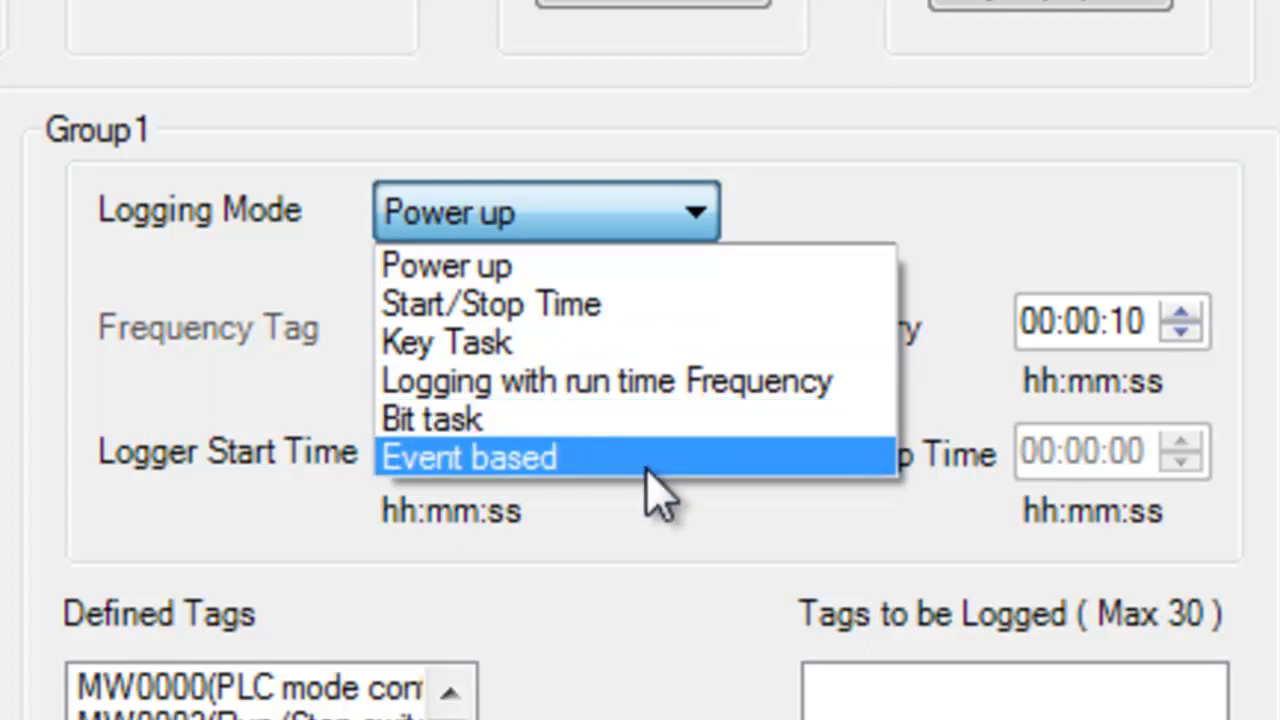
click(945, 258)
click(737, 84)
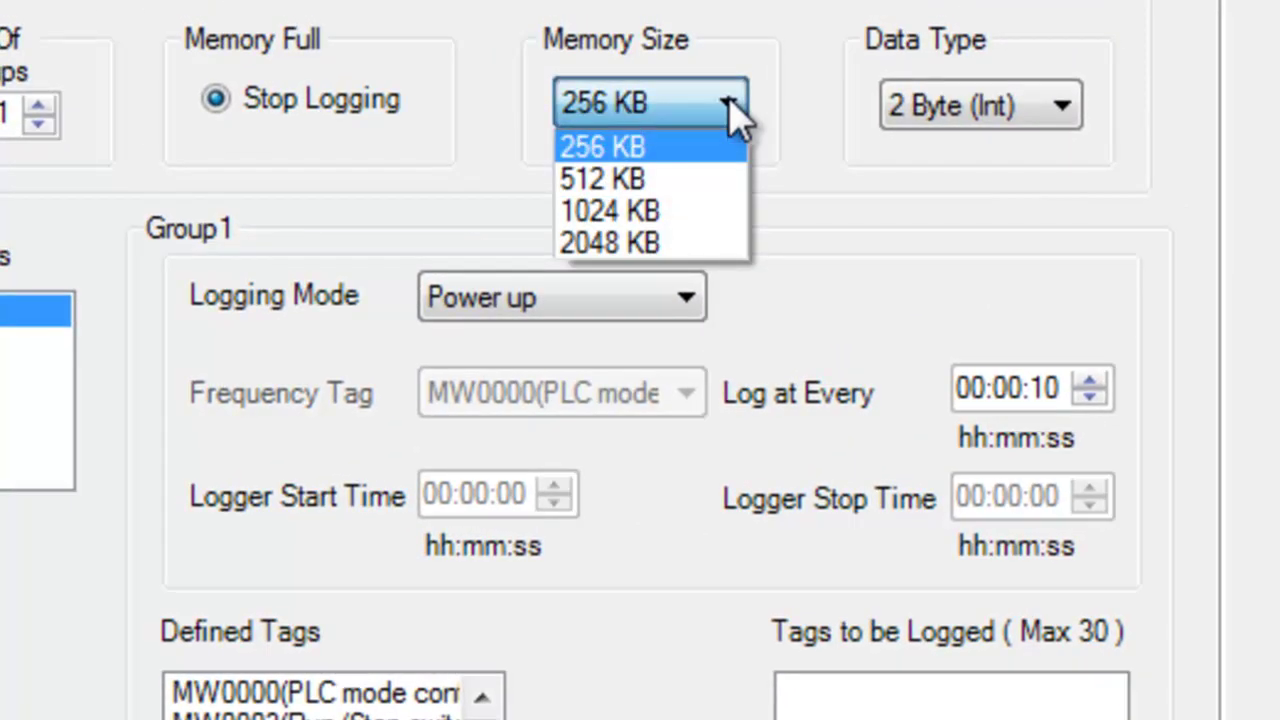
click(737, 110)
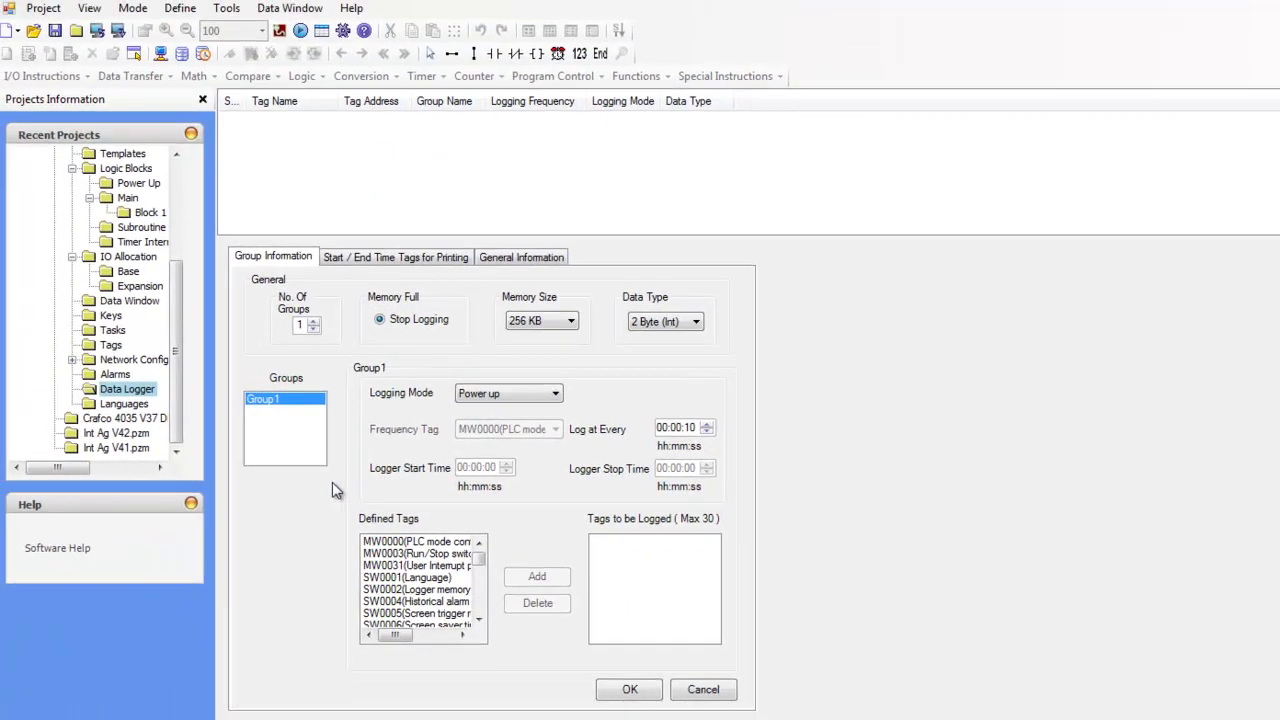
Step: View the Languages page and select the English (United States) entry
click(142, 405)
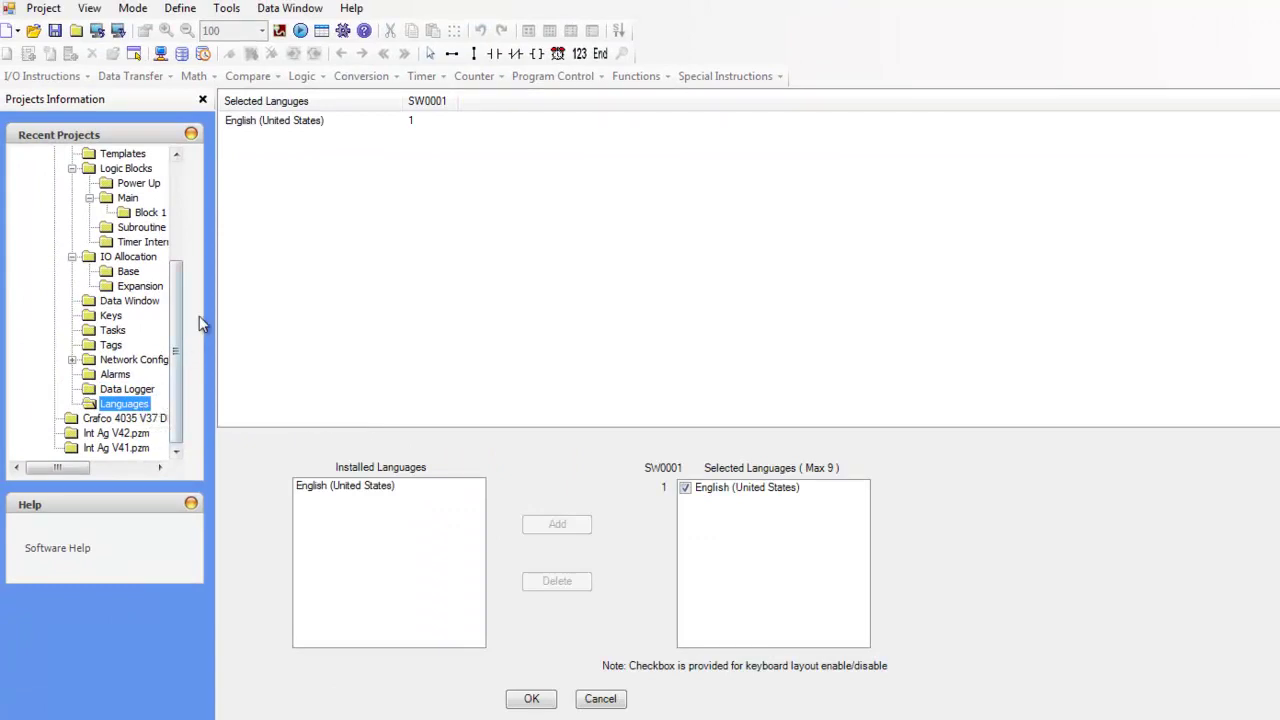
click(253, 122)
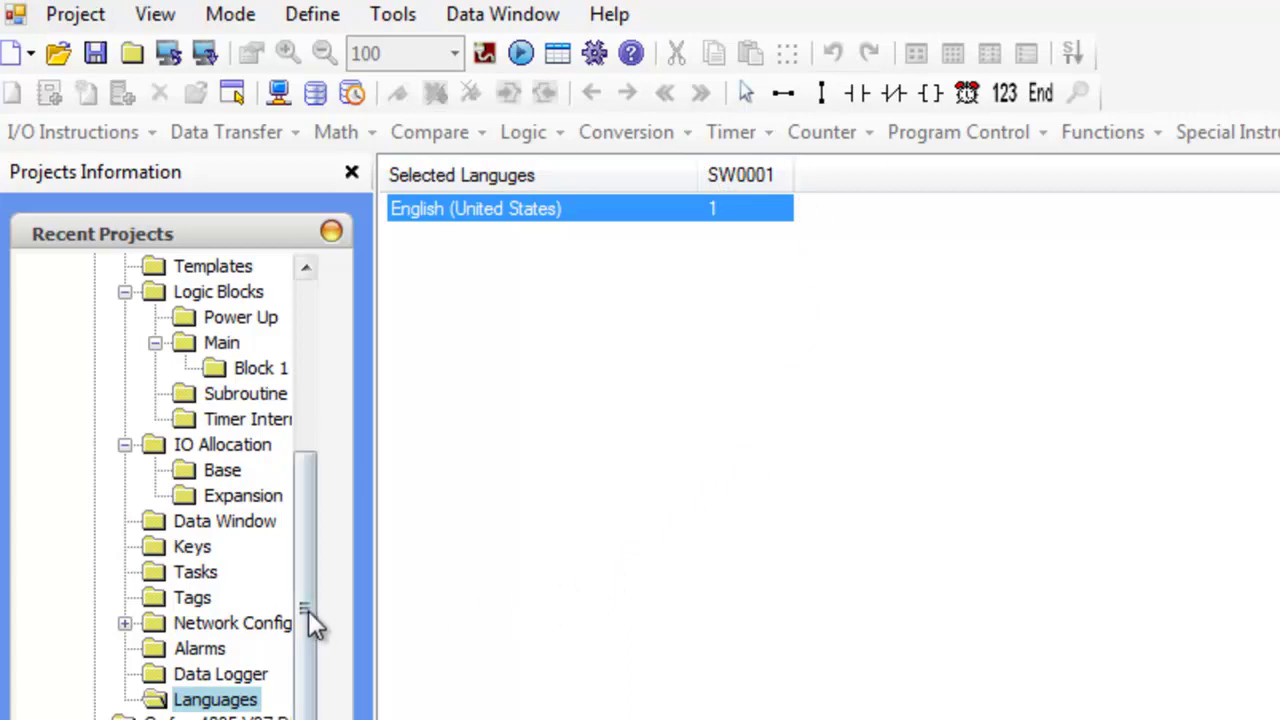
drag(308, 610, 323, 451)
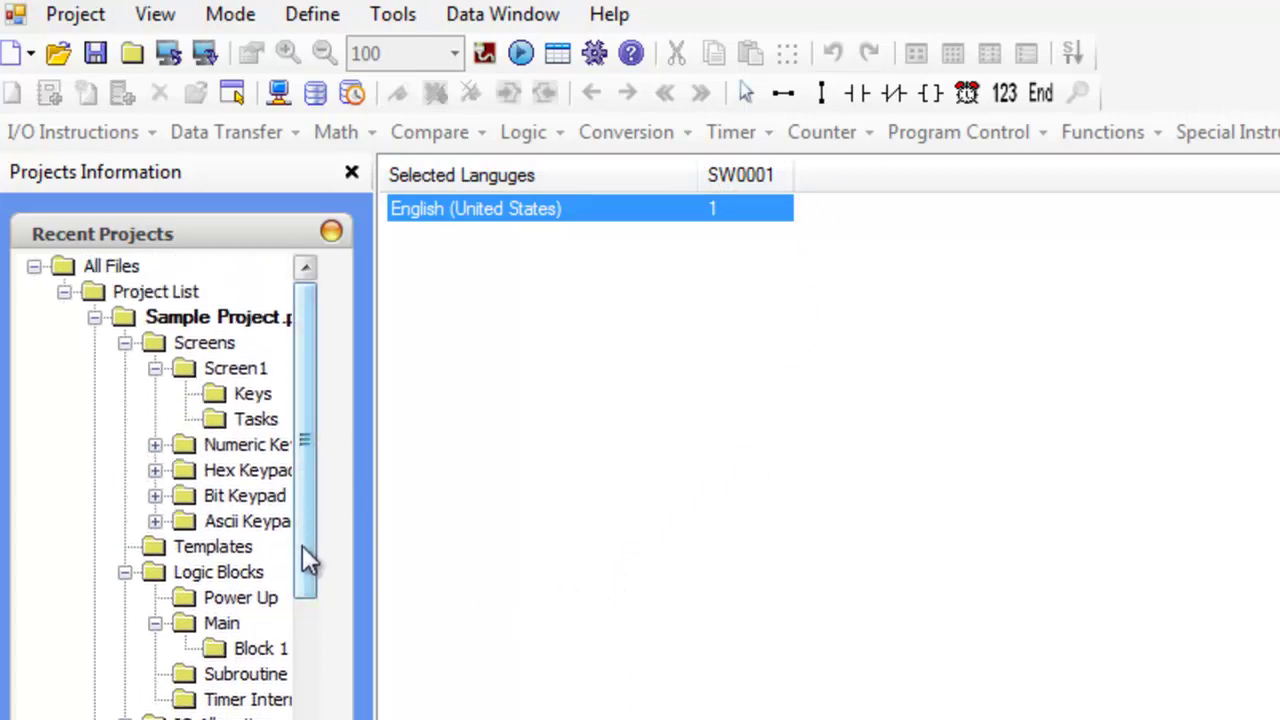
Step: View Block 1's ladder logic, then open Screen1 from the Screens list for editing
click(243, 648)
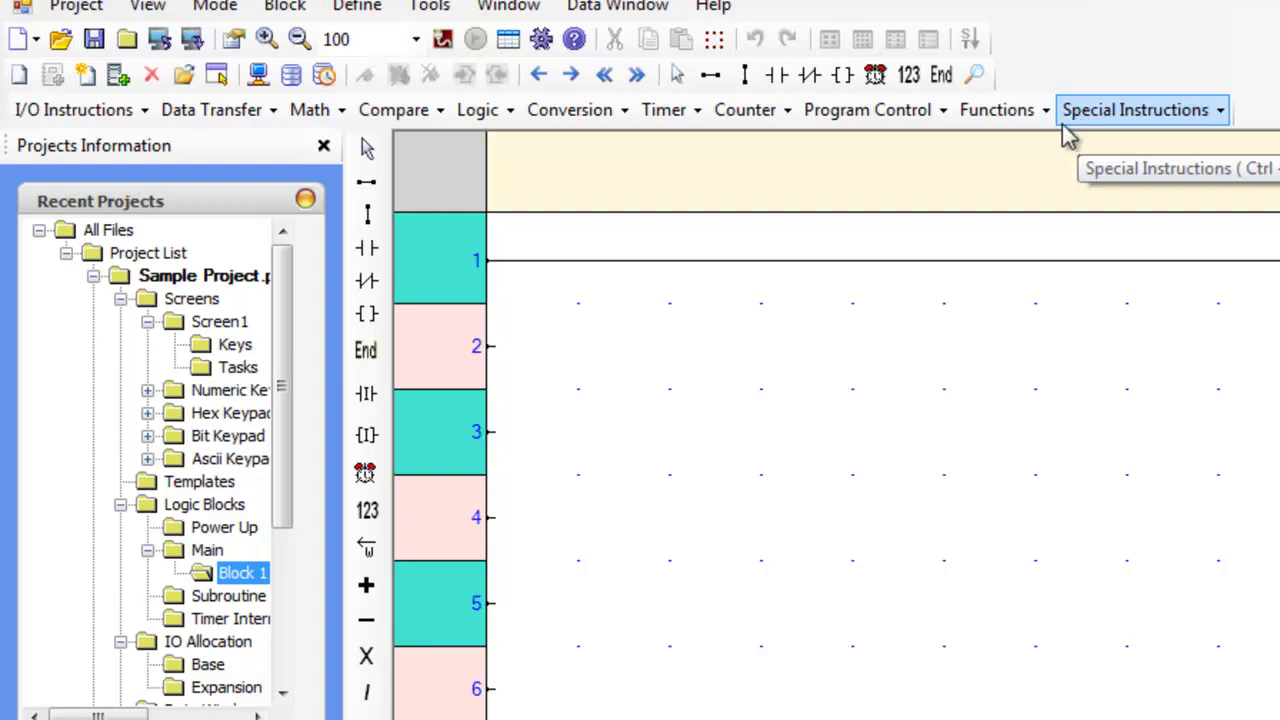
double_click(229, 330)
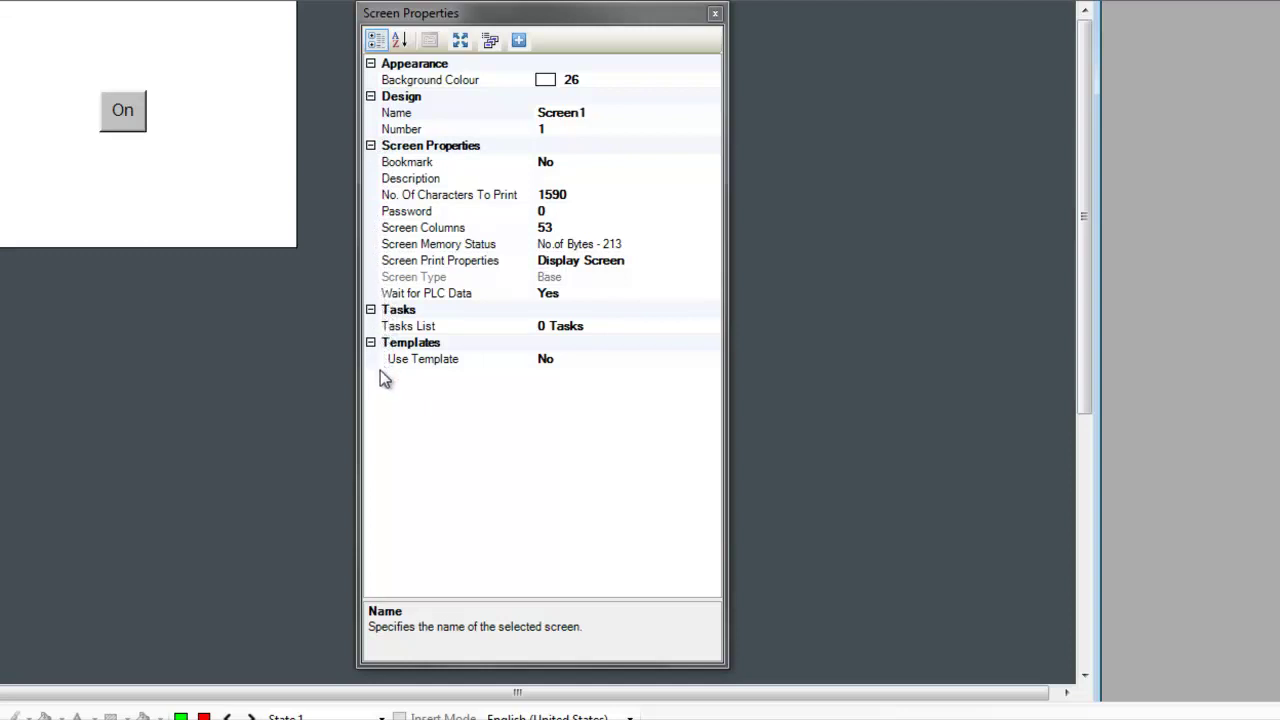
Step: Show the Bit Button Properties of the On button on Screen1
click(134, 115)
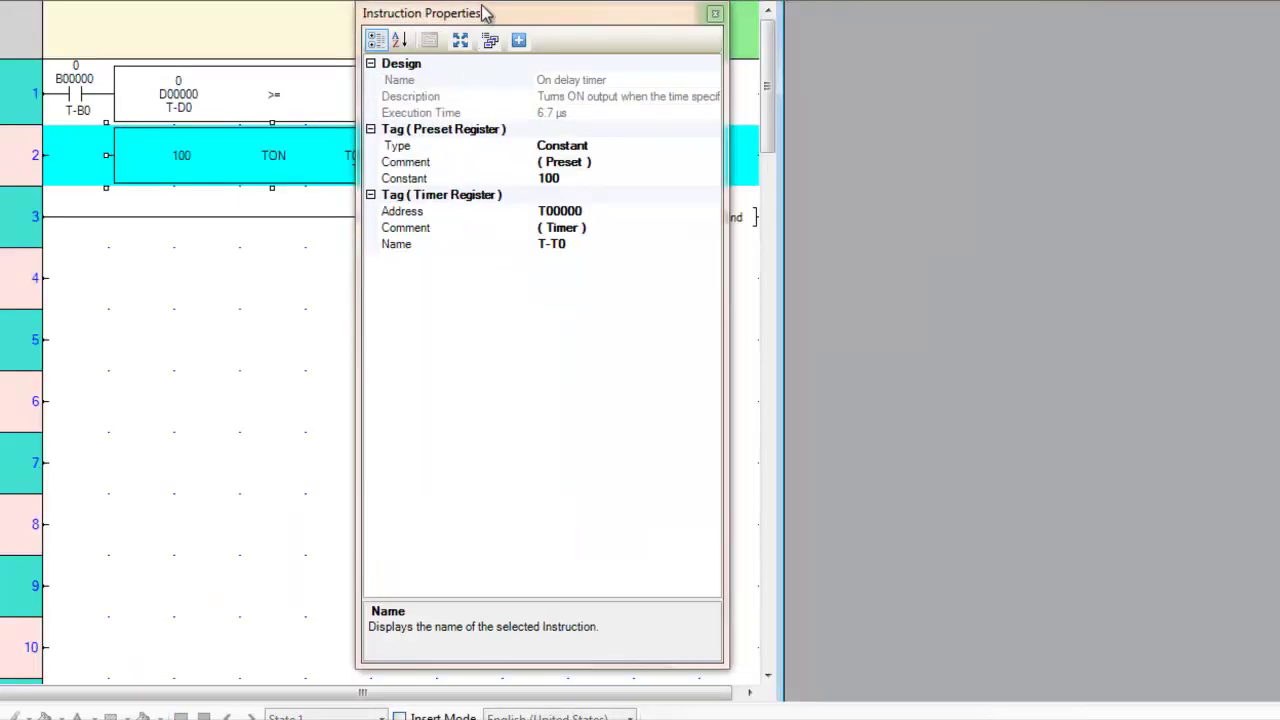
Step: Inspect the D00000 ≥ D00002 compare on rung 1 and the T00000 on-delay timer (preset 100) on rung 2
drag(483, 18, 929, 35)
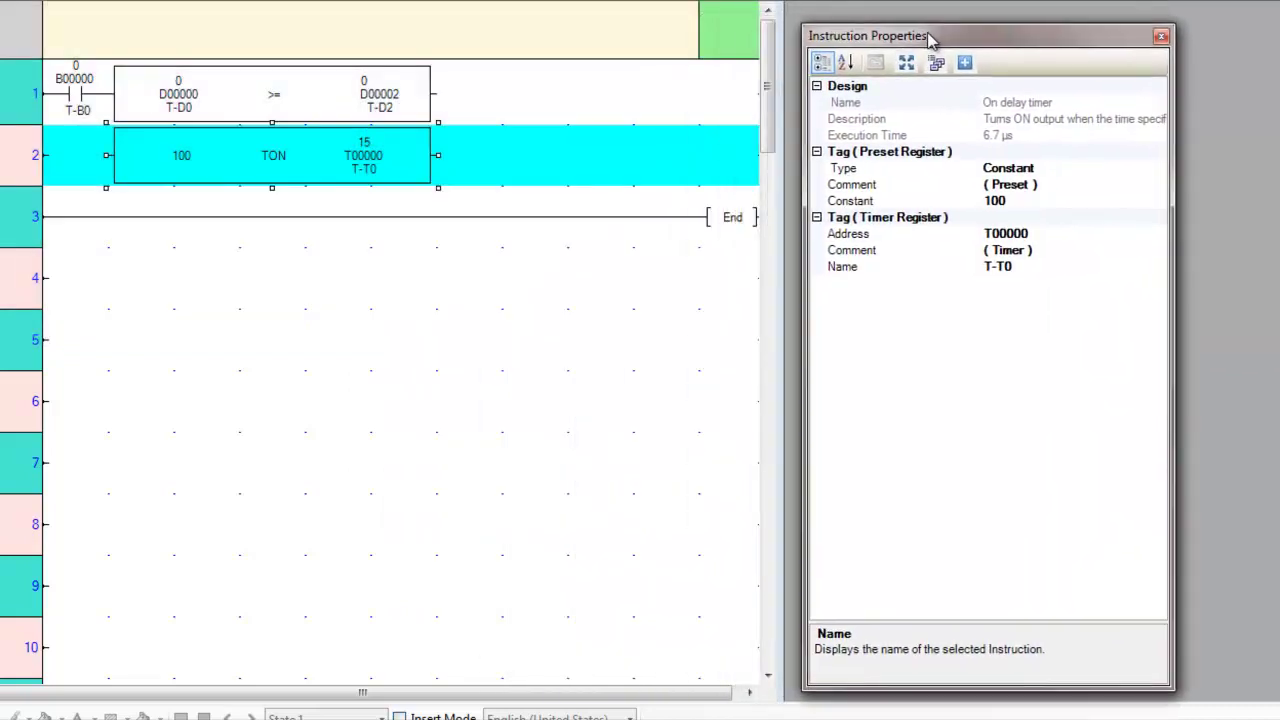
click(244, 86)
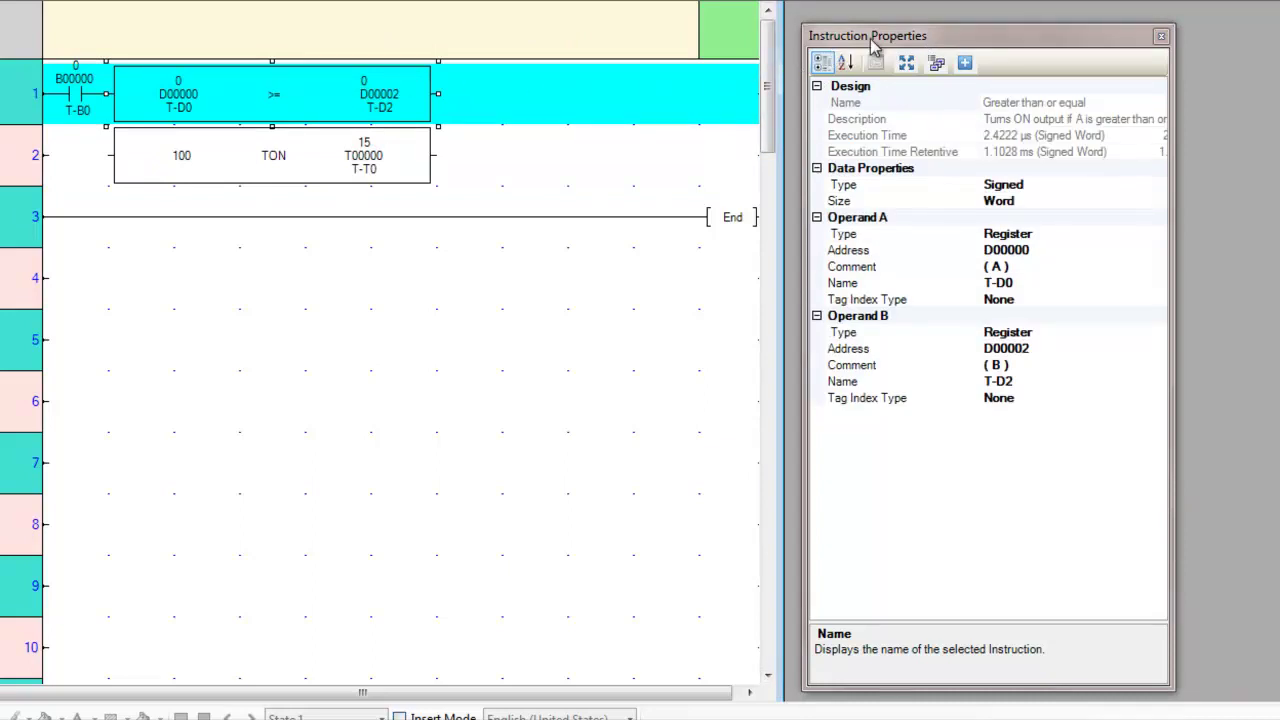
click(244, 160)
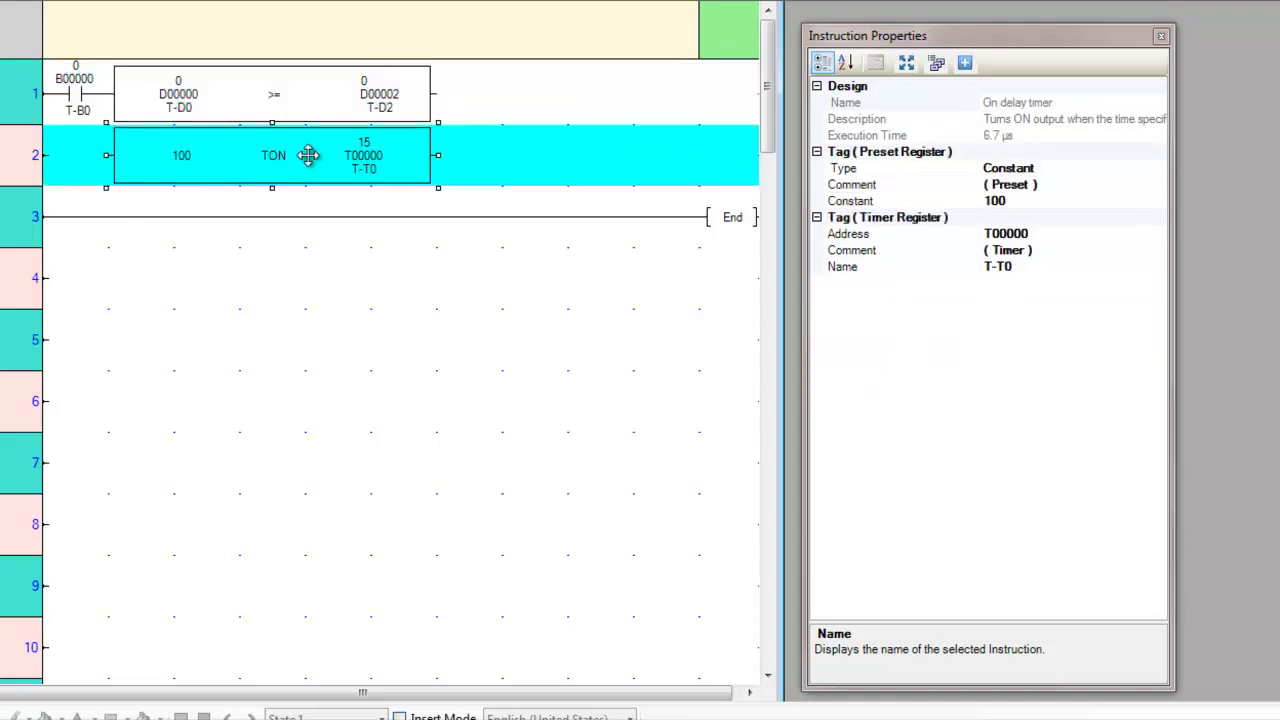